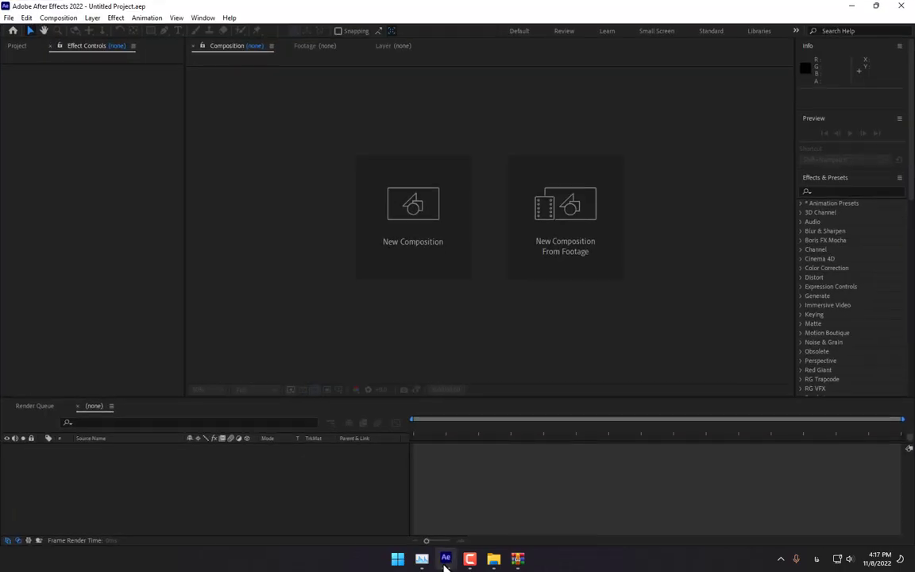
- Create a new composition named Particles Skull
{"action": "left_click", "coordinate": [413, 267]}
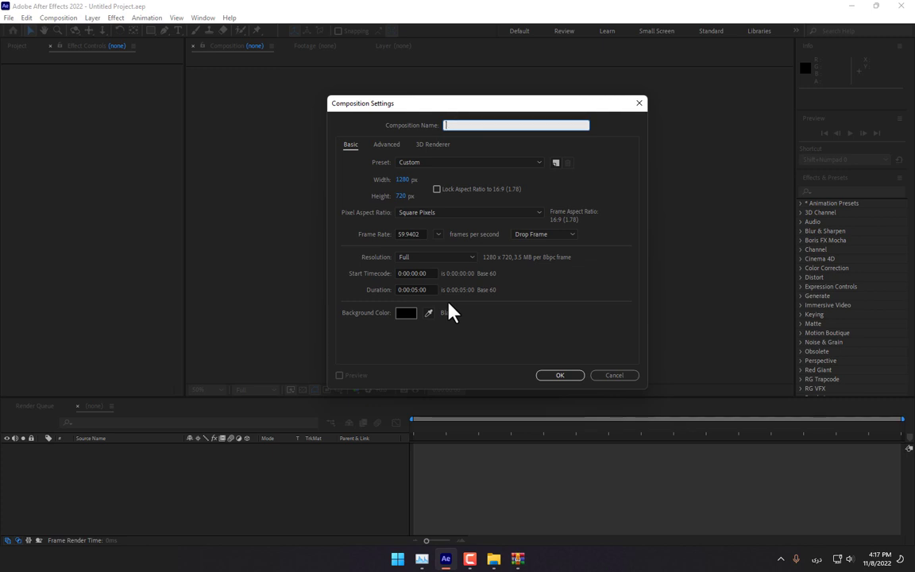
{"action": "key", "text": "super+space"}
{"action": "type", "text": "Part"}
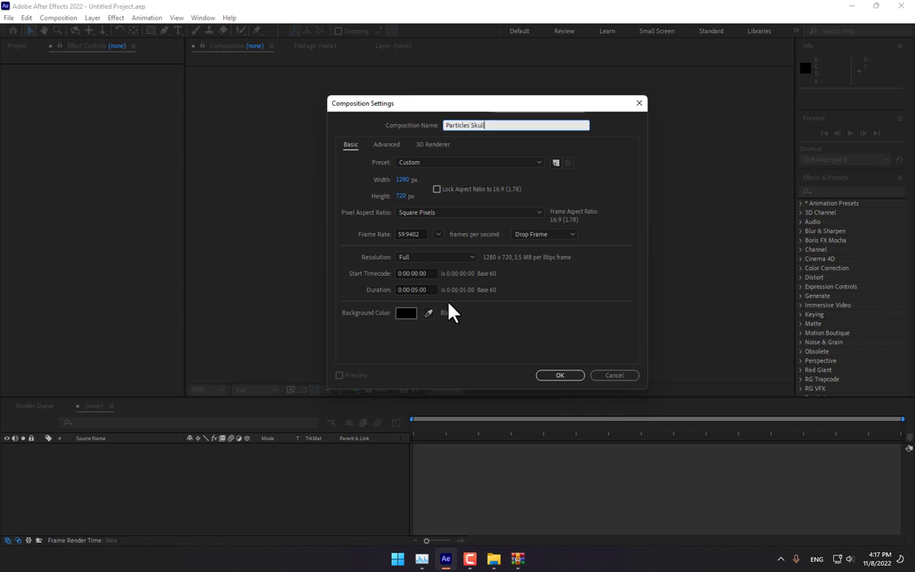
{"action": "key", "text": "Return"}
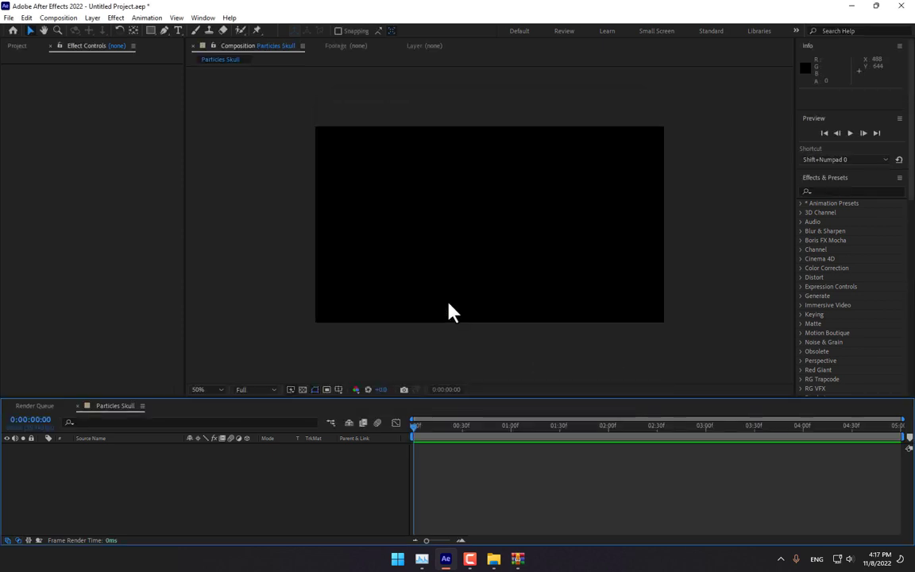
- Set the viewer magnification to Fit so the whole frame shows
{"action": "left_click", "coordinate": [208, 393]}
{"action": "left_click", "coordinate": [226, 199]}
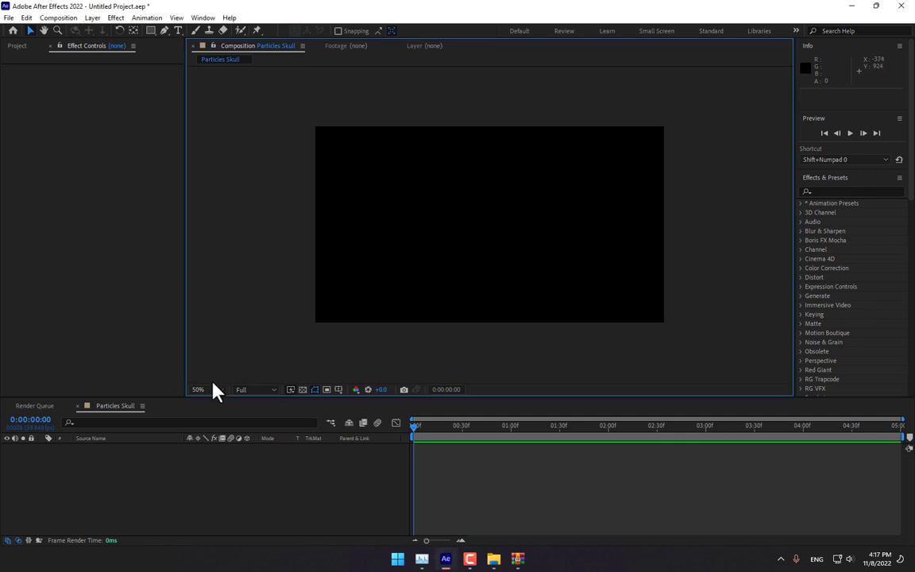
{"action": "left_click", "coordinate": [209, 390]}
{"action": "left_click", "coordinate": [215, 198]}
- Add a black solid layer named Particles to the composition
{"action": "right_click", "coordinate": [294, 363]}
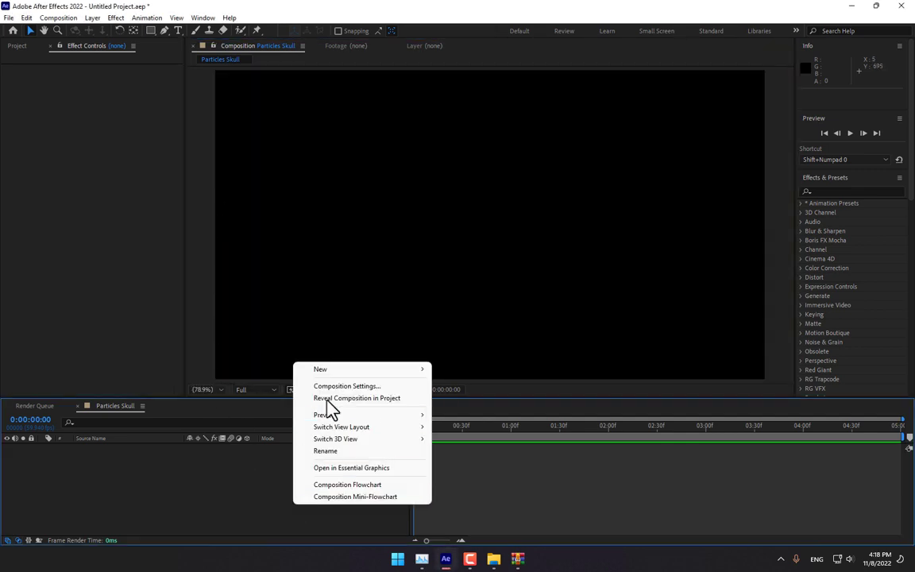
{"action": "mouse_move", "coordinate": [334, 371]}
{"action": "left_click", "coordinate": [477, 398]}
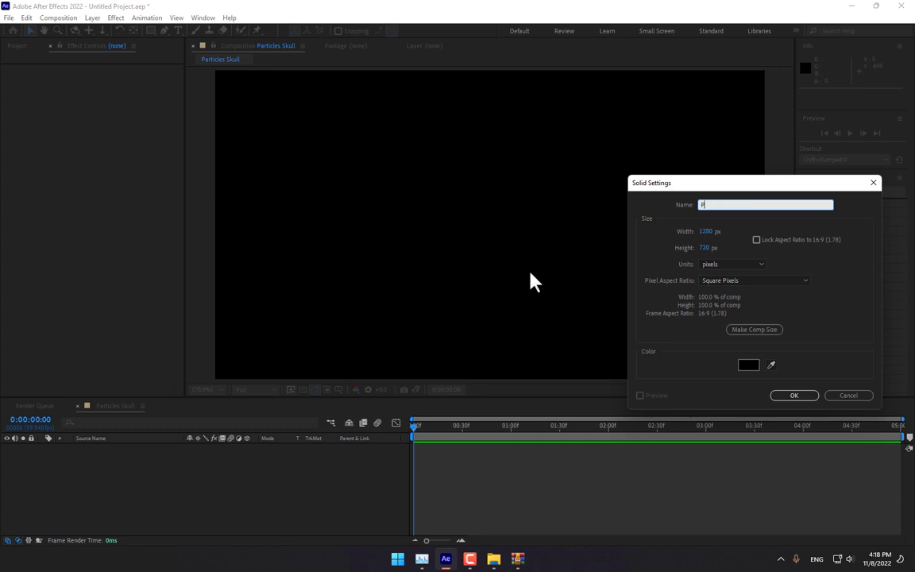
{"action": "type", "text": "Particles"}
{"action": "key", "text": "Return"}
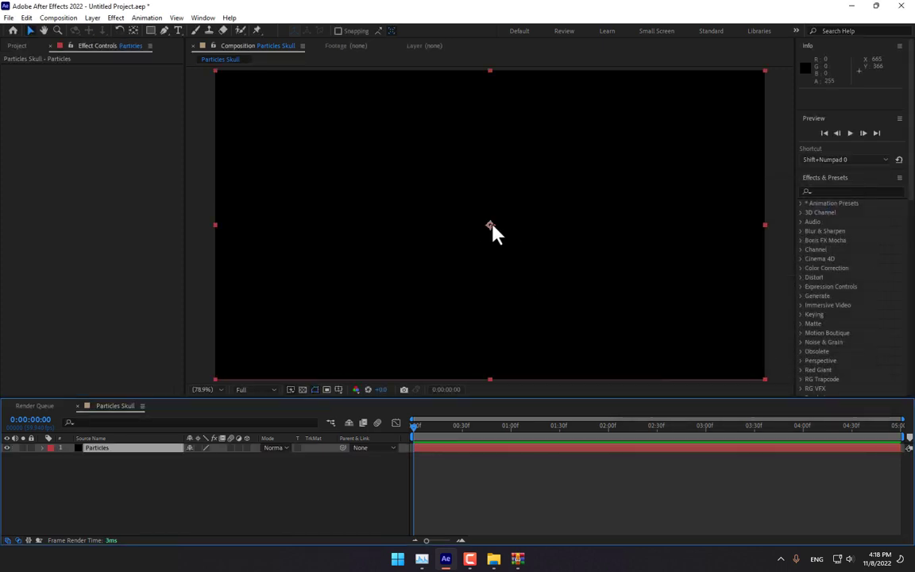
- Apply the Trapcode Particular effect to the Particles solid and scrub ahead to see particles
{"action": "left_click", "coordinate": [115, 17]}
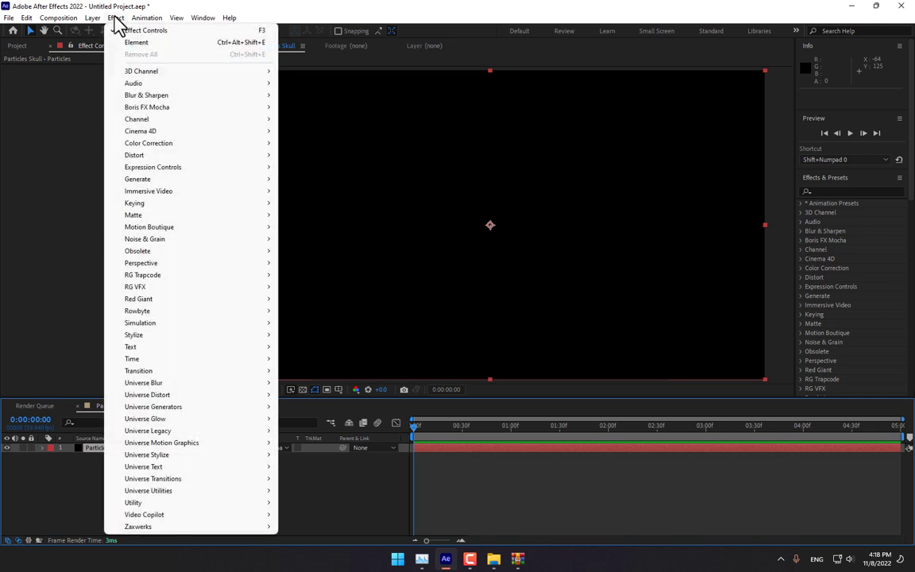
{"action": "mouse_move", "coordinate": [141, 276]}
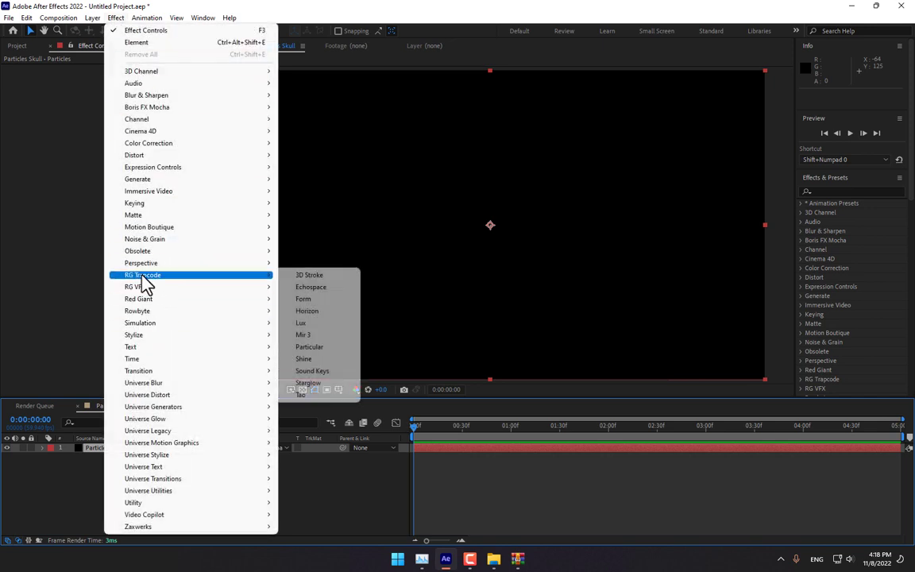
{"action": "left_click", "coordinate": [310, 347]}
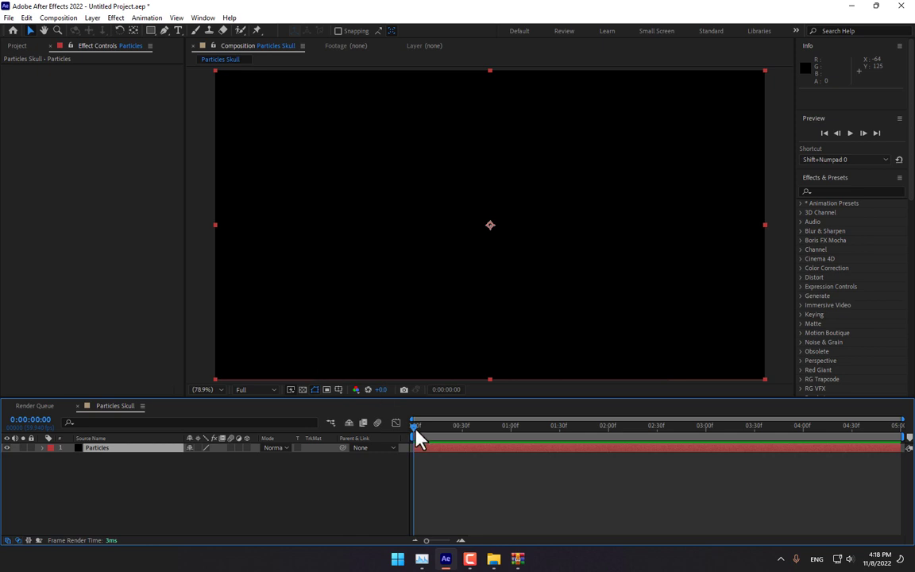
{"action": "left_click_drag", "start_coordinate": [417, 433], "coordinate": [510, 451]}
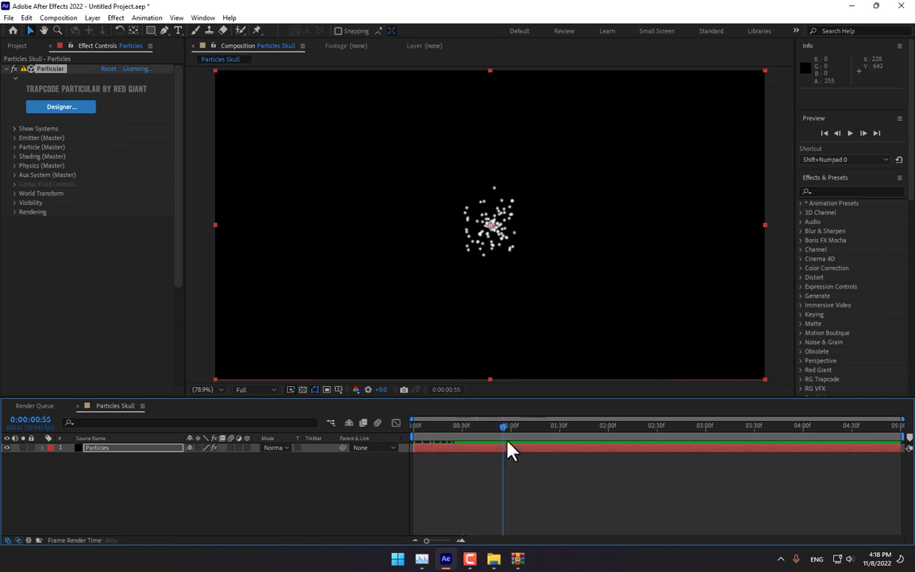
- Set Emitter Type to OBJ Model, then open the Import File dialog from the Project panel
{"action": "left_click", "coordinate": [14, 140]}
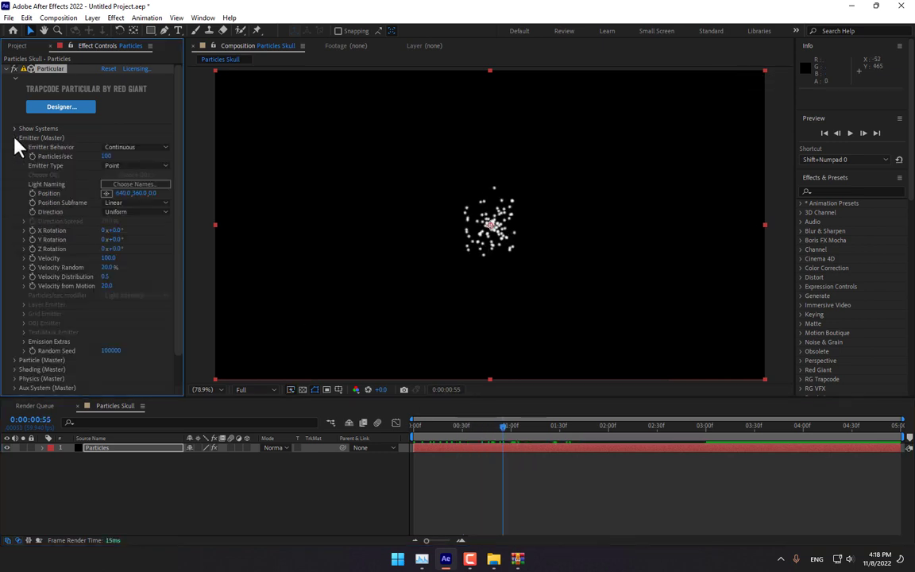
{"action": "left_click", "coordinate": [131, 167]}
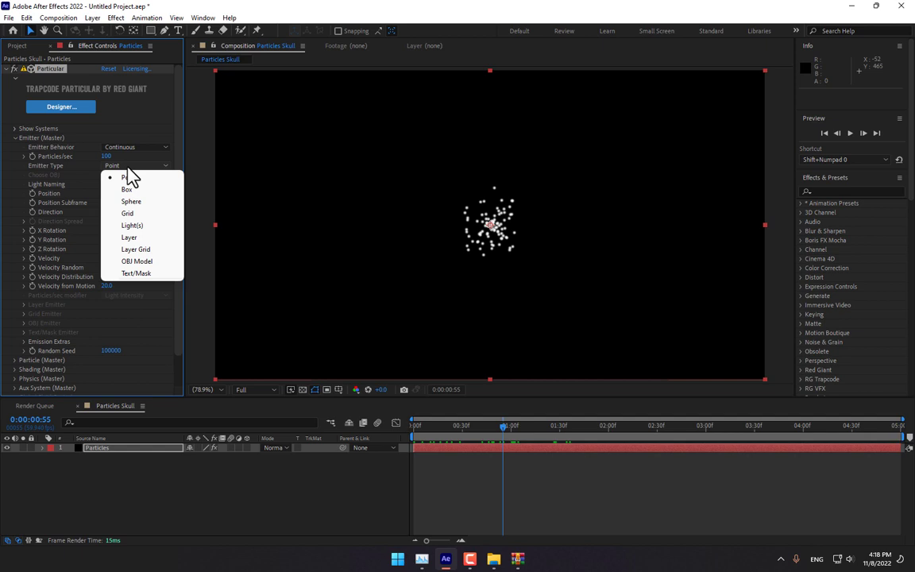
{"action": "left_click", "coordinate": [148, 262]}
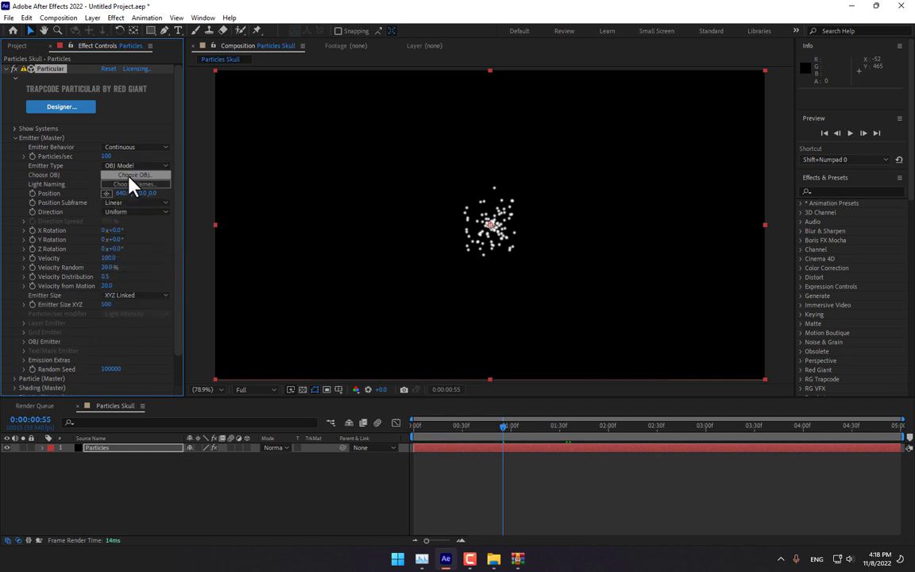
{"action": "left_click", "coordinate": [25, 341]}
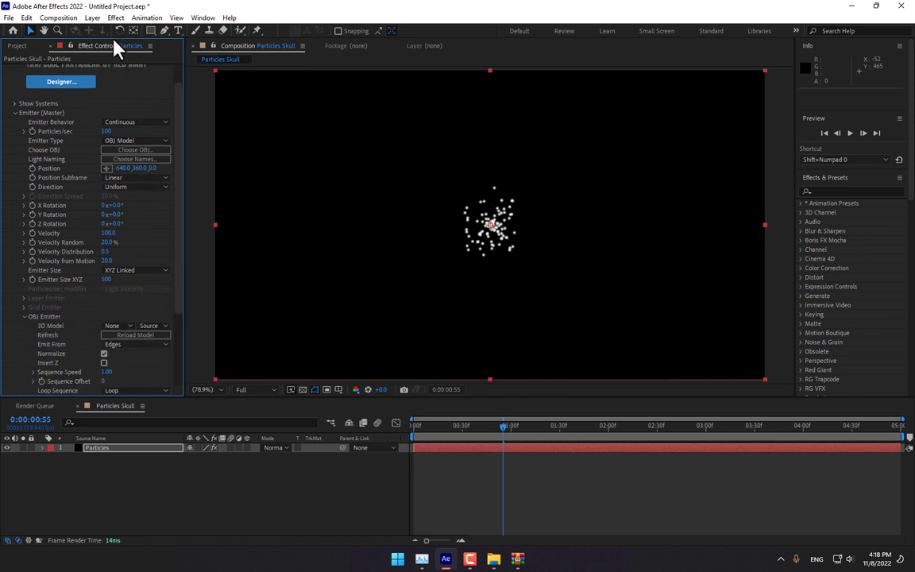
{"action": "left_click", "coordinate": [14, 48]}
{"action": "double_click", "coordinate": [83, 275]}
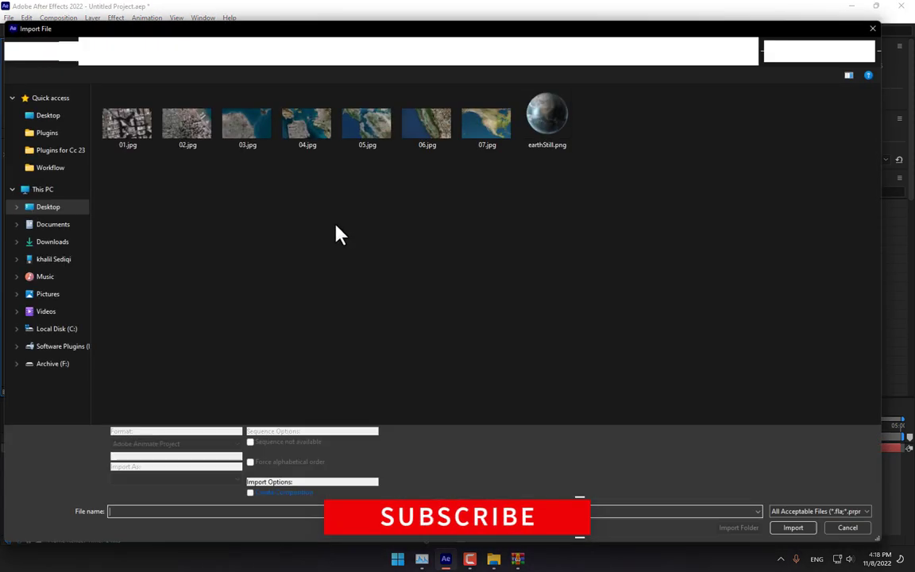
- Import 12140_Skull_v3_L2.obj from the Desktop and add it as a hidden timeline layer
{"action": "left_click", "coordinate": [46, 116]}
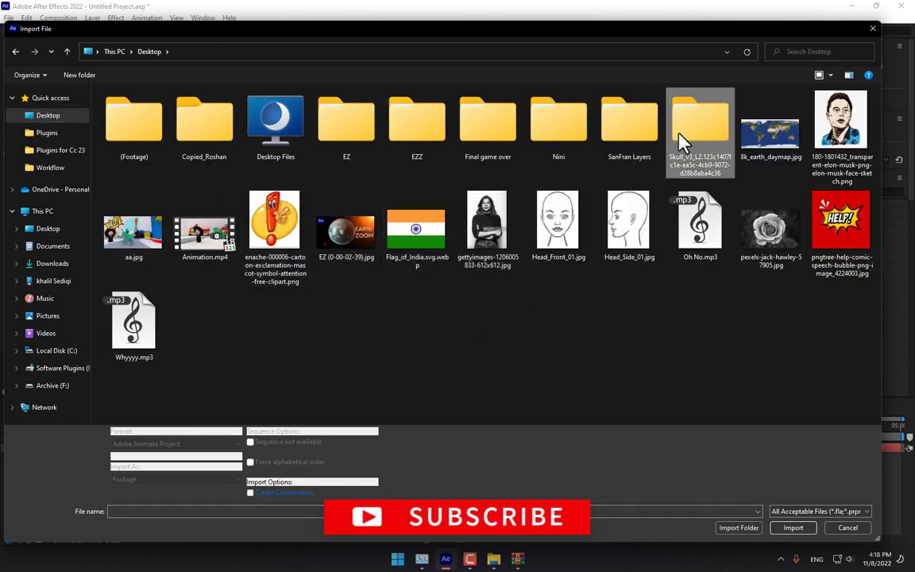
{"action": "double_click", "coordinate": [699, 126]}
{"action": "left_click", "coordinate": [111, 147]}
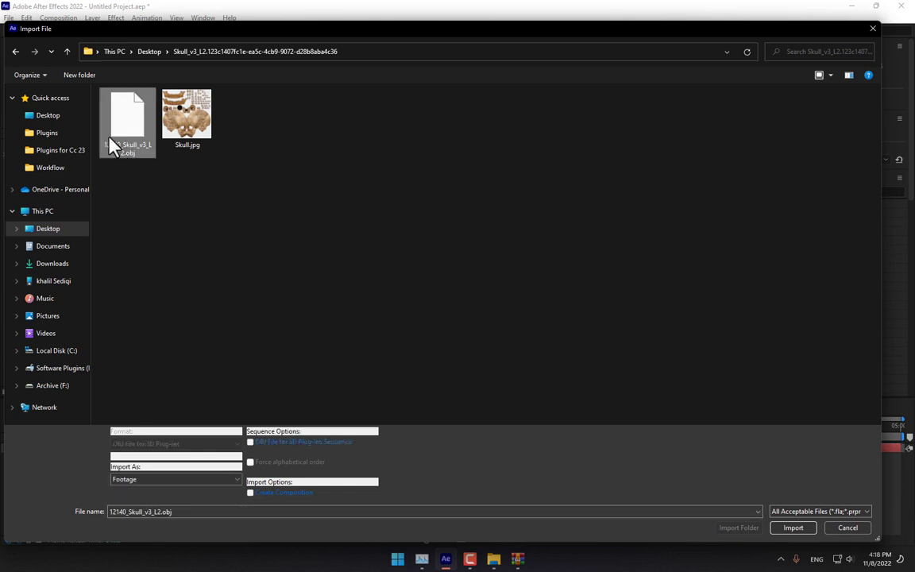
{"action": "double_click", "coordinate": [121, 131]}
{"action": "left_click_drag", "start_coordinate": [45, 145], "coordinate": [118, 468]}
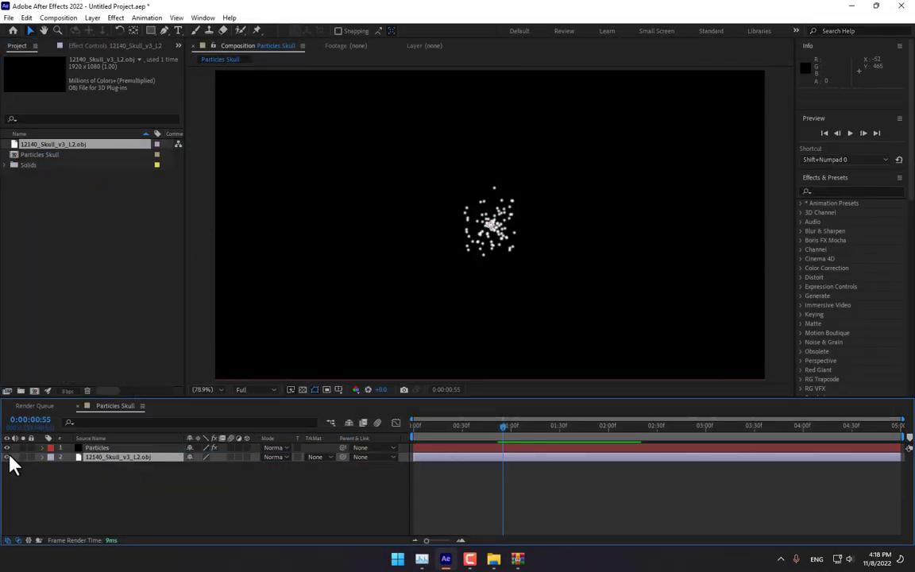
{"action": "left_click", "coordinate": [7, 458]}
- Set Particular's OBJ Emitter 3D Model to the skull layer and scrub to preview the particles
{"action": "left_click", "coordinate": [109, 449]}
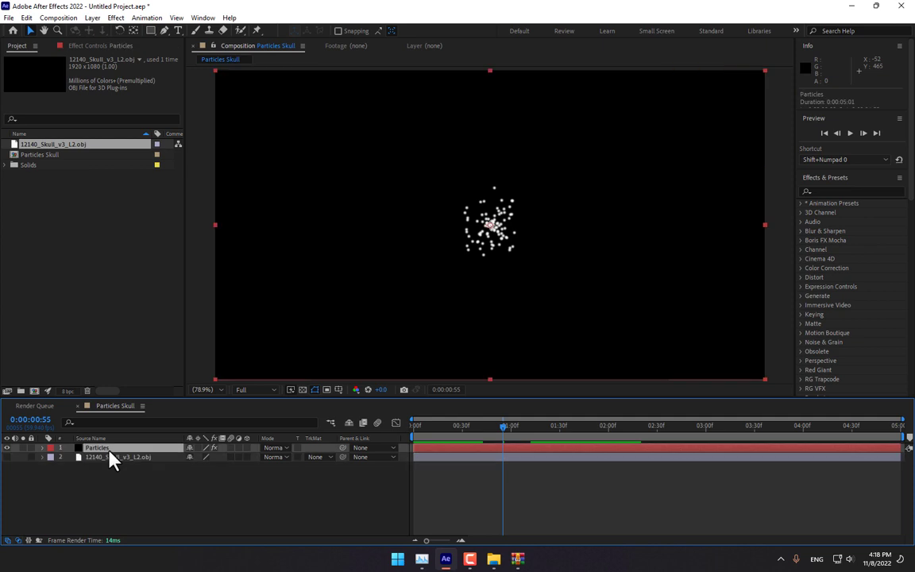
{"action": "left_click", "coordinate": [77, 48]}
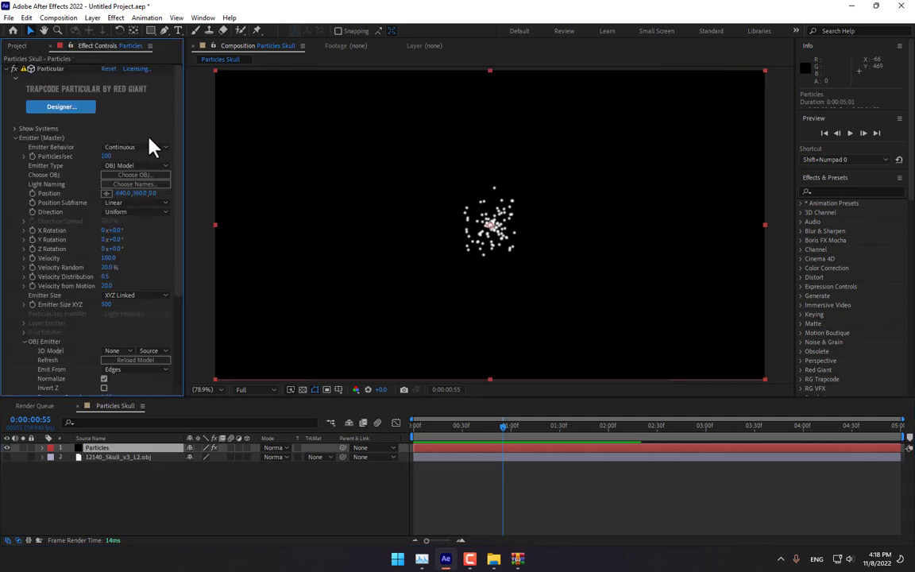
{"action": "left_click", "coordinate": [120, 349]}
{"action": "left_click", "coordinate": [169, 393]}
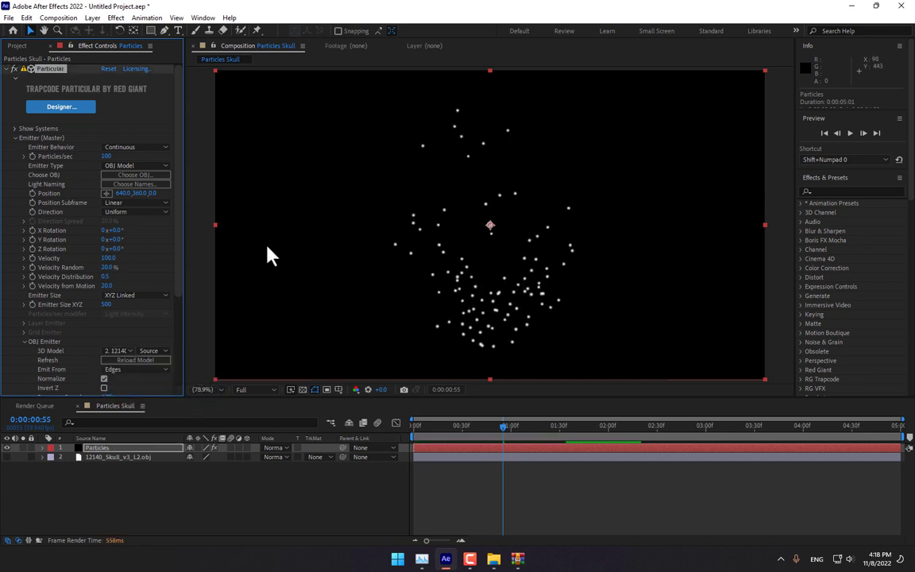
{"action": "left_click_drag", "start_coordinate": [451, 427], "coordinate": [525, 443]}
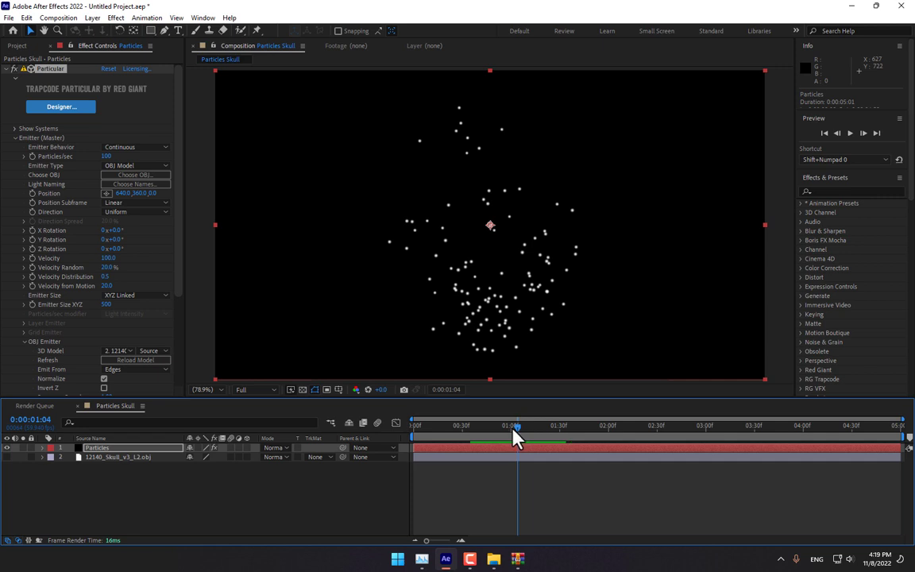
{"action": "left_click", "coordinate": [515, 428]}
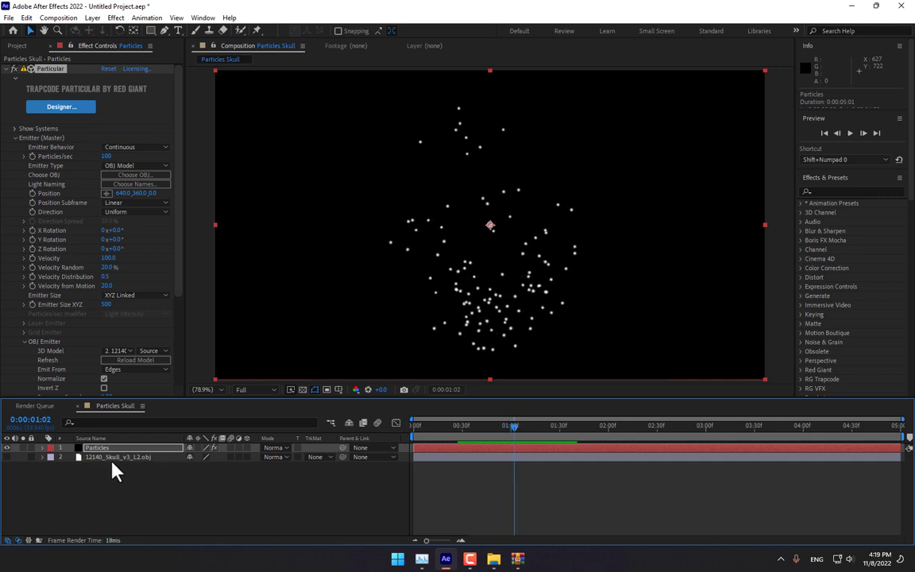
{"action": "mouse_move", "coordinate": [504, 443]}
{"action": "left_mouse_down"}
{"action": "mouse_move", "coordinate": [470, 440]}
{"action": "mouse_move", "coordinate": [517, 439]}
{"action": "mouse_move", "coordinate": [478, 438]}
{"action": "mouse_move", "coordinate": [511, 445]}
{"action": "left_mouse_up"}
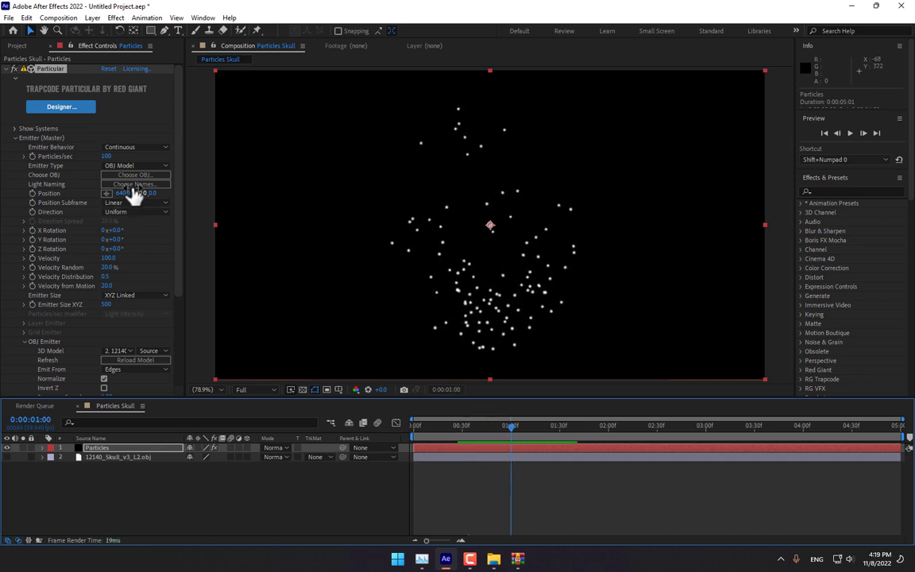
- Set Velocity, Velocity Random, Velocity Distribution and Velocity from Motion all to 0
{"action": "left_click", "coordinate": [111, 258]}
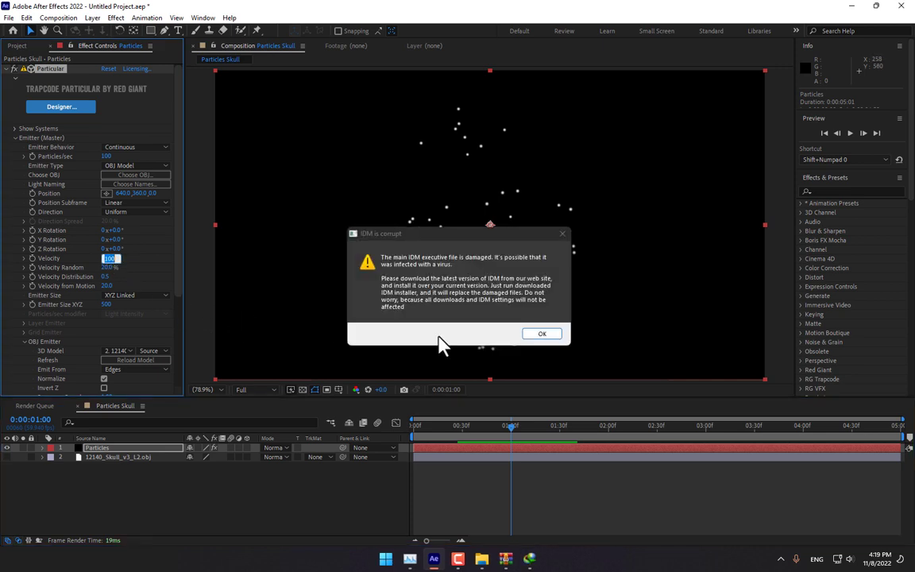
{"action": "left_click", "coordinate": [542, 334]}
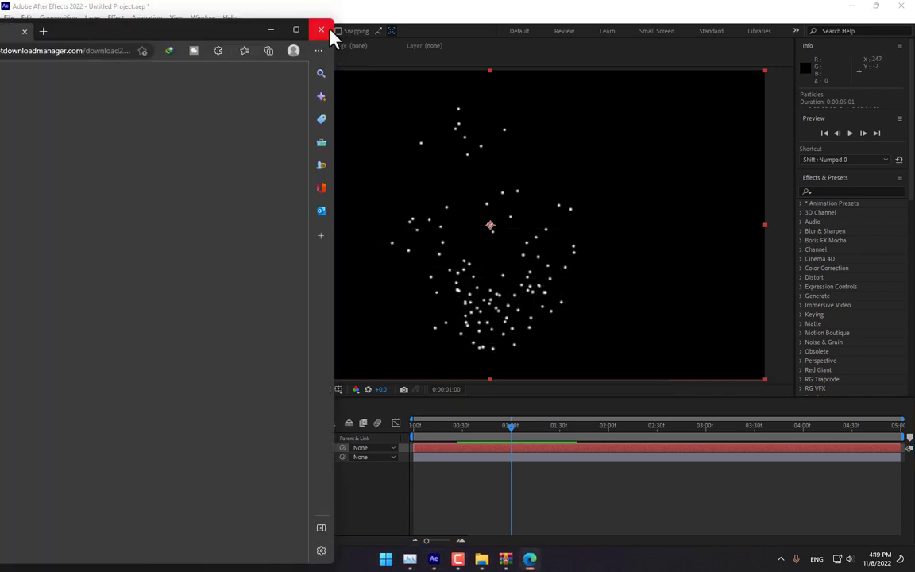
{"action": "left_click", "coordinate": [329, 32]}
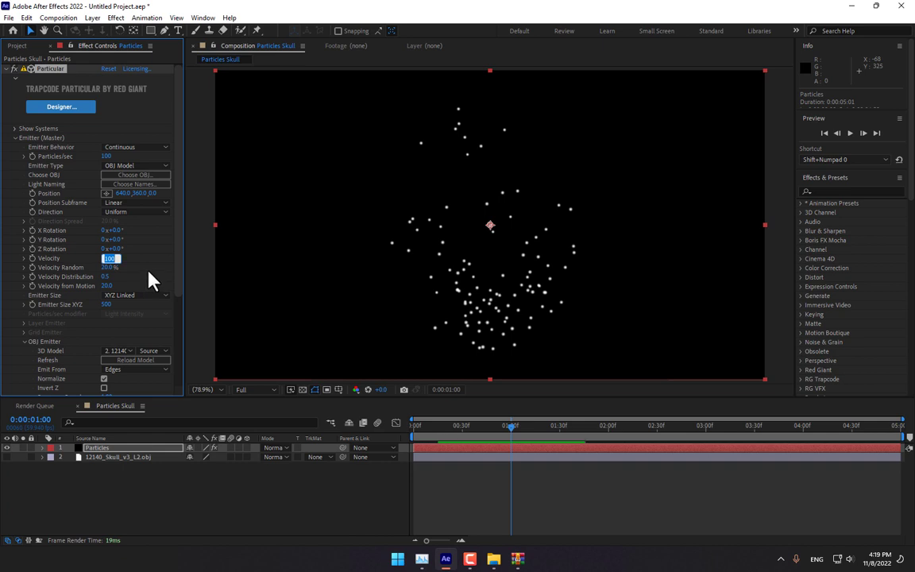
{"action": "type", "text": "0"}
{"action": "key", "text": "Tab"}
{"action": "type", "text": "0"}
{"action": "key", "text": "Tab"}
{"action": "type", "text": "0"}
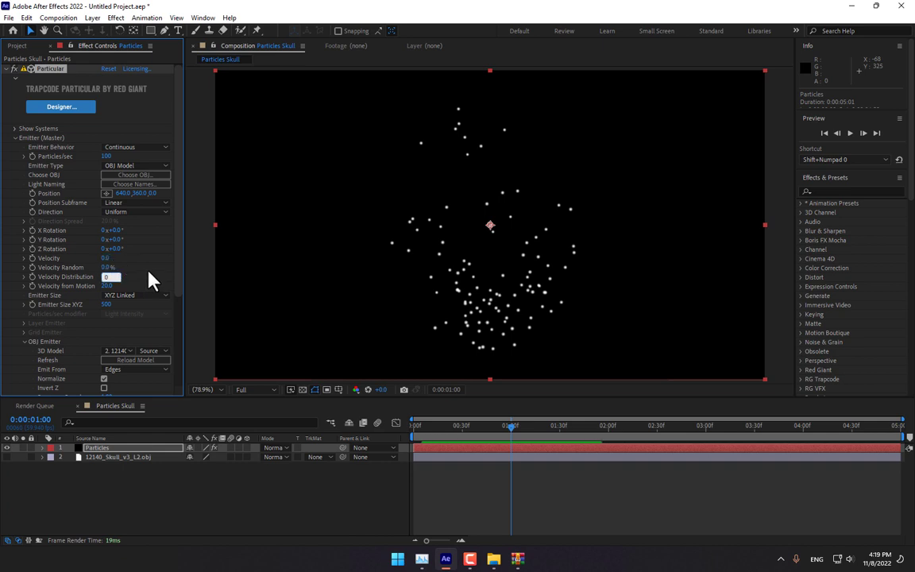
{"action": "key", "text": "Tab"}
{"action": "type", "text": "0"}
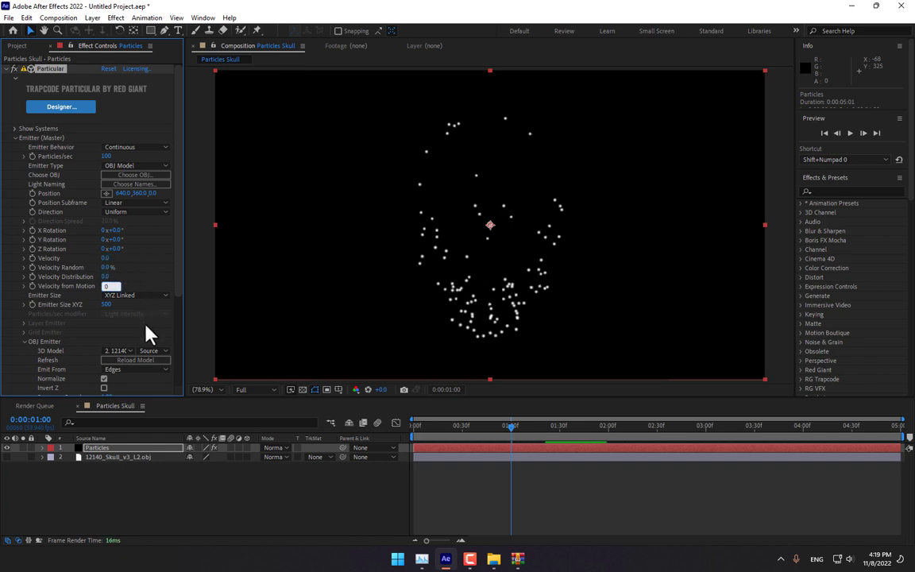
{"action": "key", "text": "Return"}
{"action": "left_click_drag", "start_coordinate": [518, 430], "coordinate": [546, 434]}
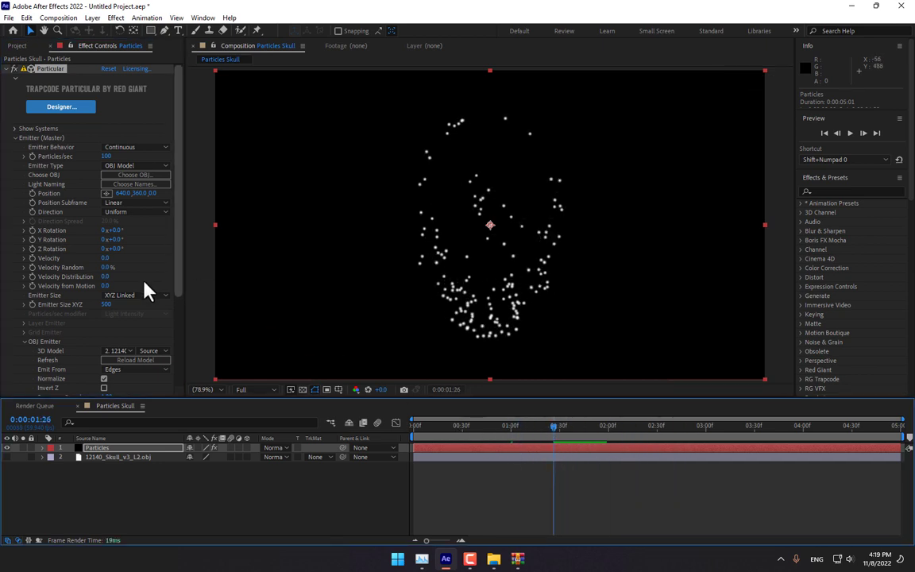
- Shrink Particle Size to 2.5 and raise Particles/sec to 1370
{"action": "scroll", "coordinate": [157, 332], "scroll_direction": "down", "scroll_amount": 3}
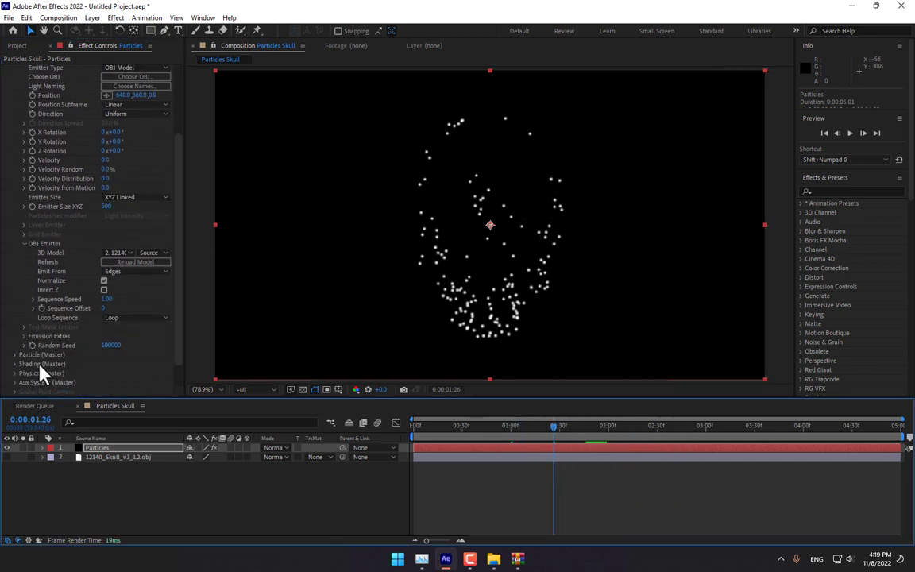
{"action": "left_click", "coordinate": [14, 355]}
{"action": "scroll", "coordinate": [32, 367], "scroll_direction": "down", "scroll_amount": 5}
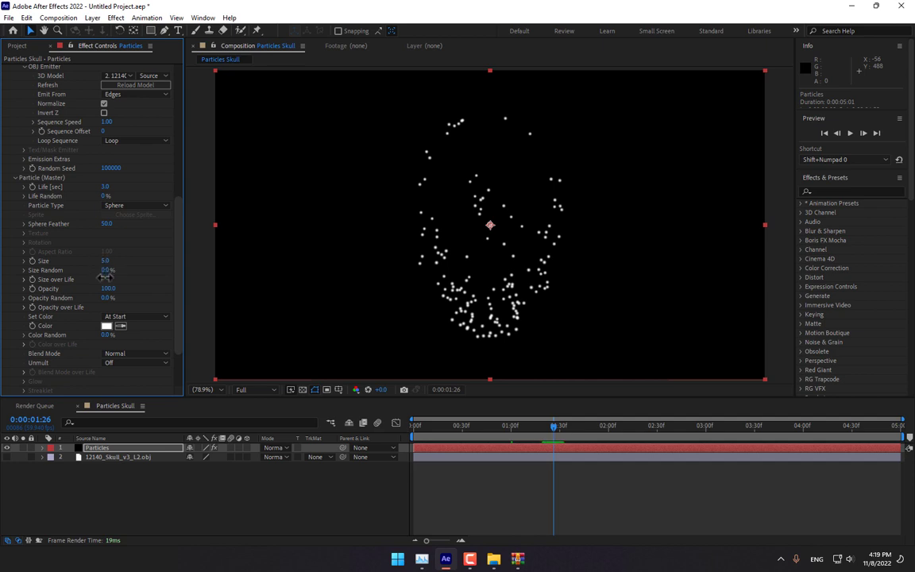
{"action": "left_click_drag", "start_coordinate": [104, 275], "coordinate": [183, 151]}
{"action": "scroll", "coordinate": [116, 159], "scroll_direction": "up", "scroll_amount": 3}
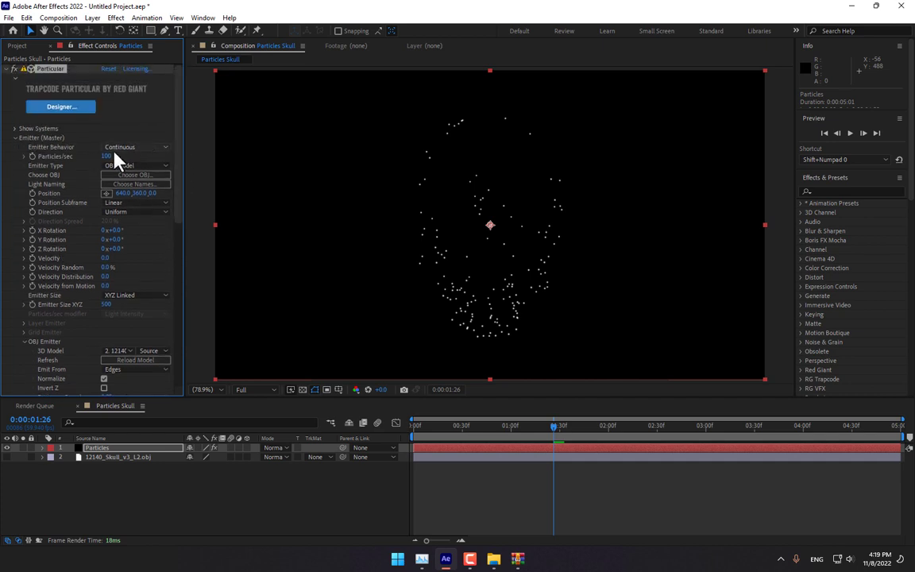
{"action": "left_click_drag", "start_coordinate": [106, 158], "coordinate": [174, 159]}
- Add a 24mm camera layer and orbit it to view the particle skull at an angle
{"action": "right_click", "coordinate": [301, 494]}
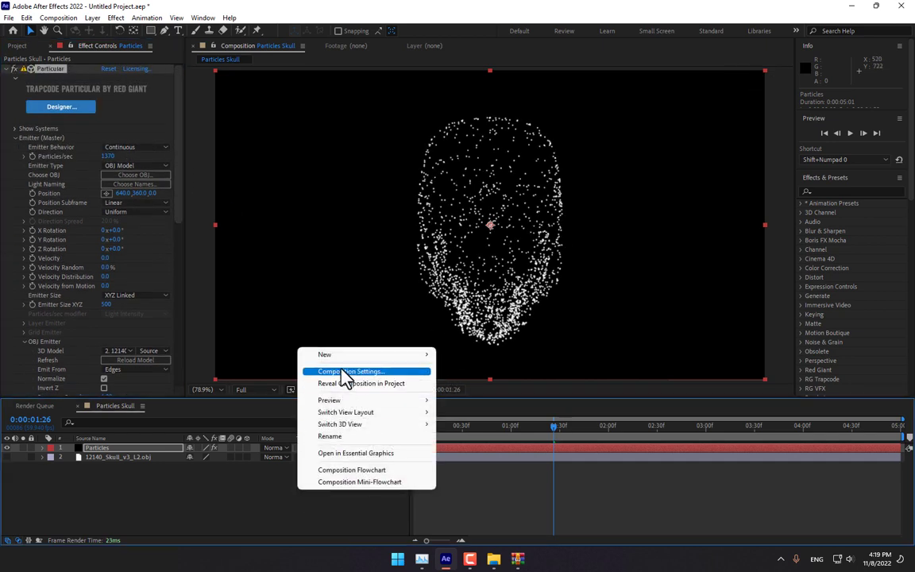
{"action": "mouse_move", "coordinate": [365, 355]}
{"action": "left_click", "coordinate": [464, 408]}
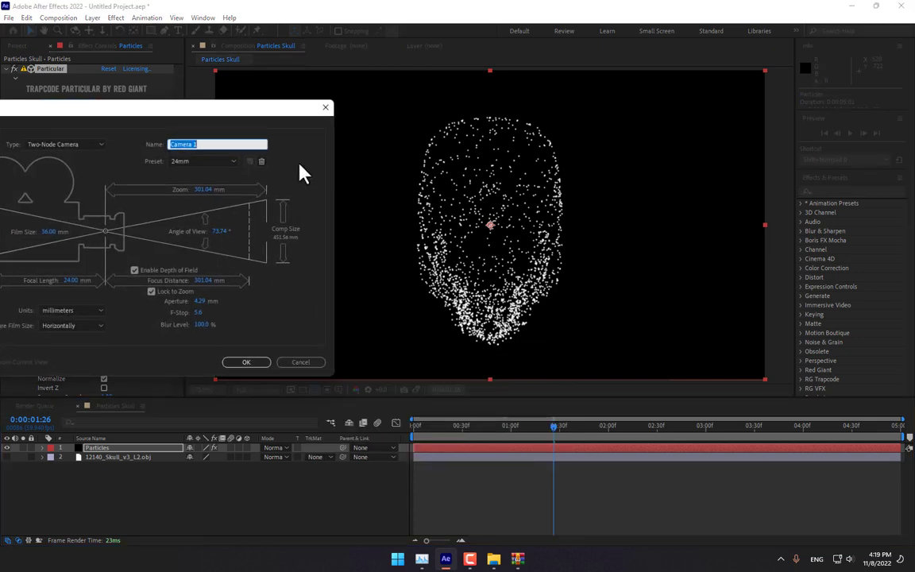
{"action": "left_click", "coordinate": [186, 161]}
{"action": "left_click", "coordinate": [191, 213]}
{"action": "left_click", "coordinate": [248, 363]}
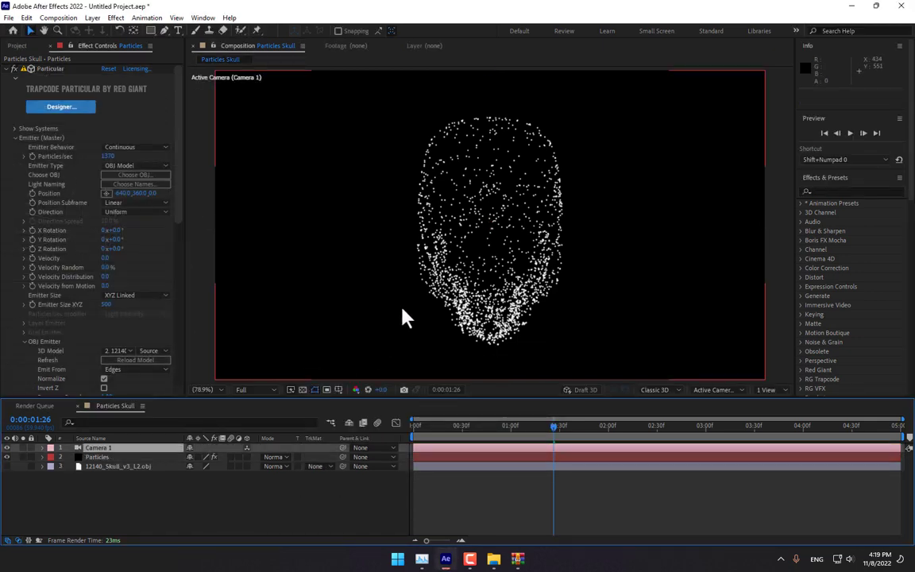
{"action": "left_click", "coordinate": [75, 30]}
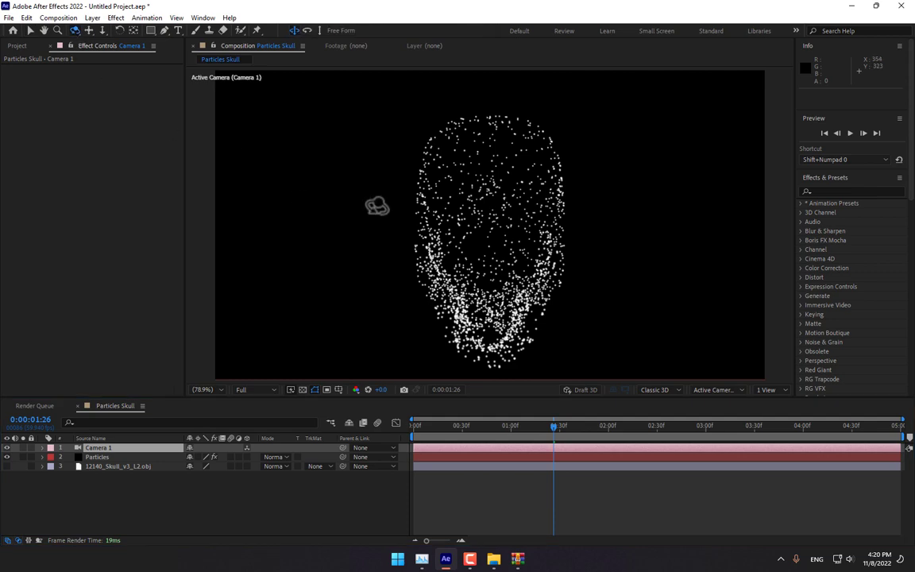
{"action": "left_click_drag", "start_coordinate": [378, 204], "coordinate": [422, 218]}
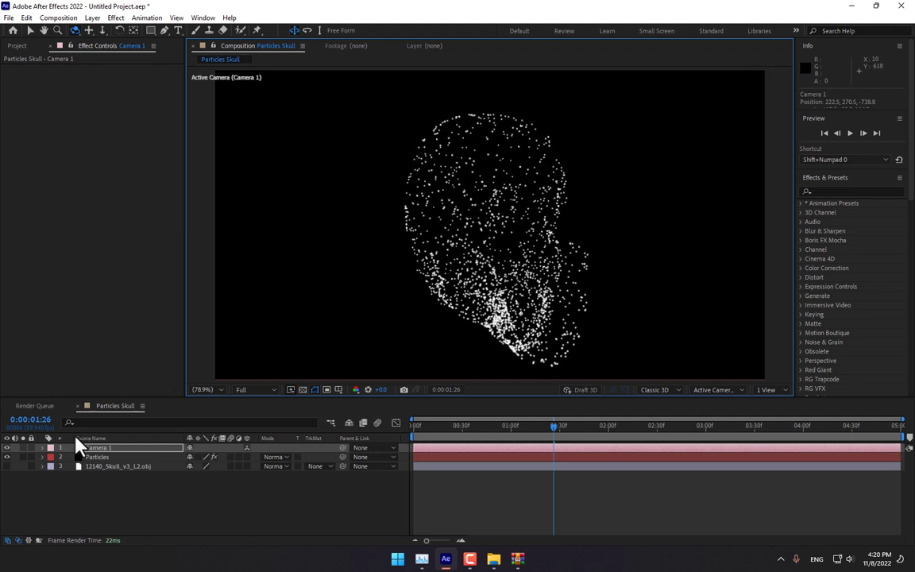
- Enter 41370 for Particles/sec, orbit the camera, then scrub the rate down to about 18070
{"action": "left_click", "coordinate": [97, 457]}
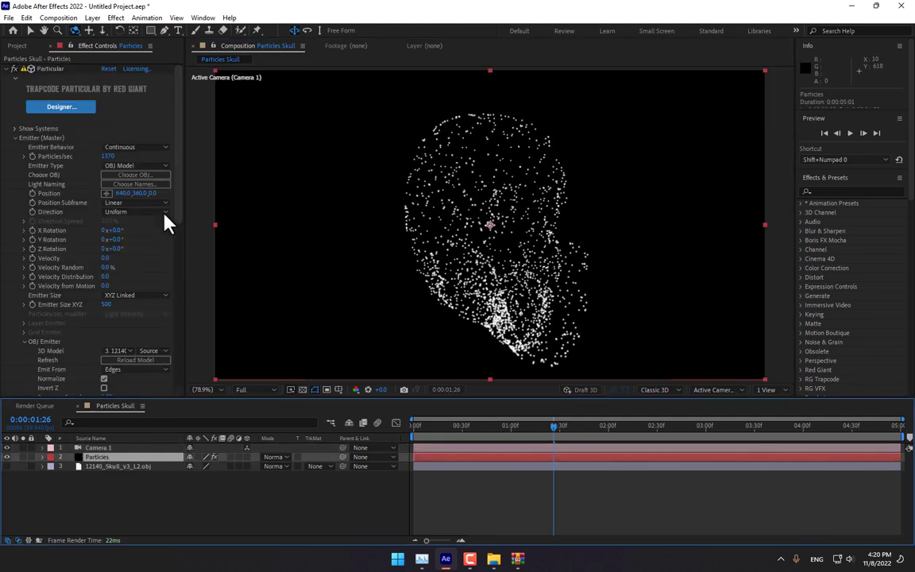
{"action": "left_click", "coordinate": [108, 156]}
{"action": "type", "text": "41370"}
{"action": "key", "text": "Return"}
{"action": "left_click_drag", "start_coordinate": [477, 192], "coordinate": [390, 206]}
{"action": "left_click_drag", "start_coordinate": [537, 237], "coordinate": [597, 235]}
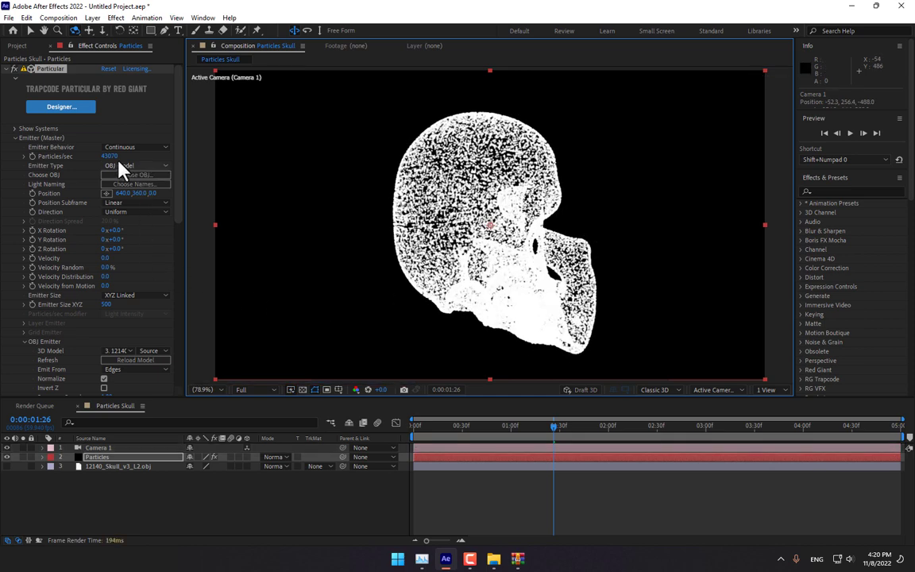
{"action": "left_click_drag", "start_coordinate": [114, 157], "coordinate": [131, 351]}
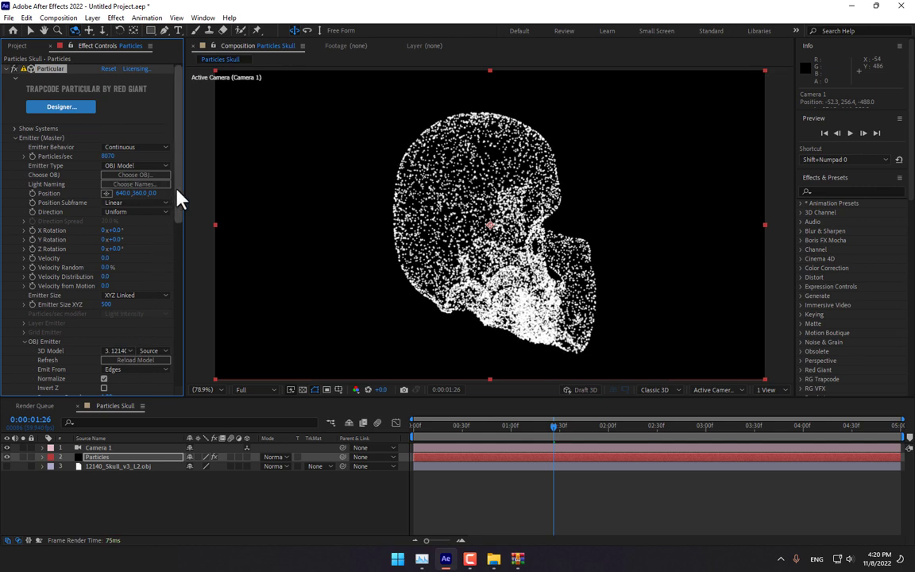
- Set the emitter X Rotation to 90° and orbit the camera to face the skull
{"action": "mouse_move", "coordinate": [118, 239]}
{"action": "left_mouse_down"}
{"action": "mouse_move", "coordinate": [131, 240]}
{"action": "mouse_move", "coordinate": [121, 231]}
{"action": "left_mouse_up"}
{"action": "left_click", "coordinate": [116, 230]}
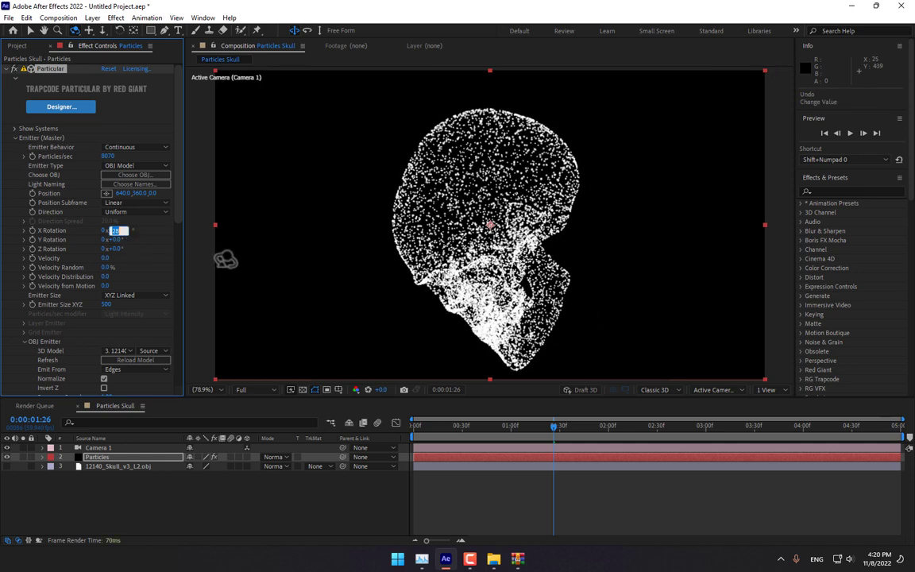
{"action": "type", "text": "90"}
{"action": "key", "text": "Return"}
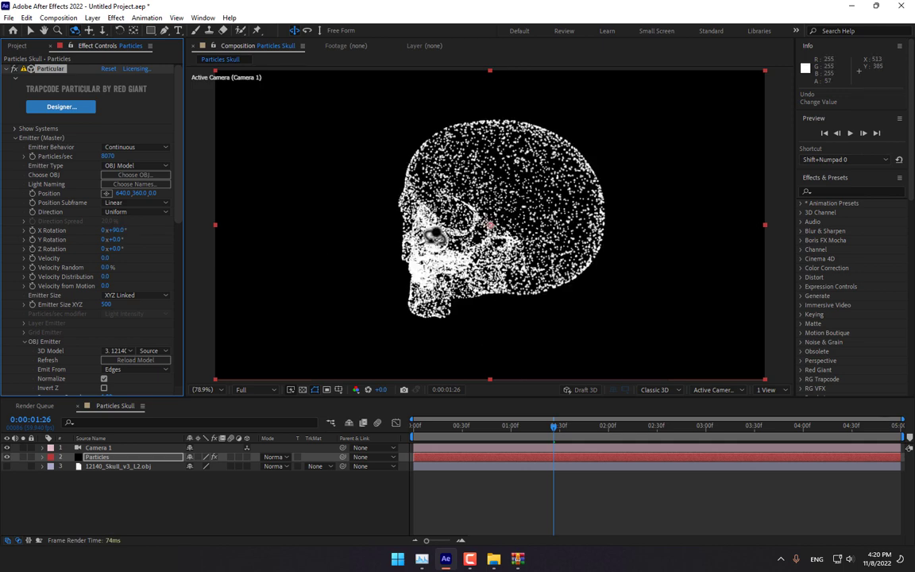
{"action": "left_click_drag", "start_coordinate": [432, 244], "coordinate": [609, 244]}
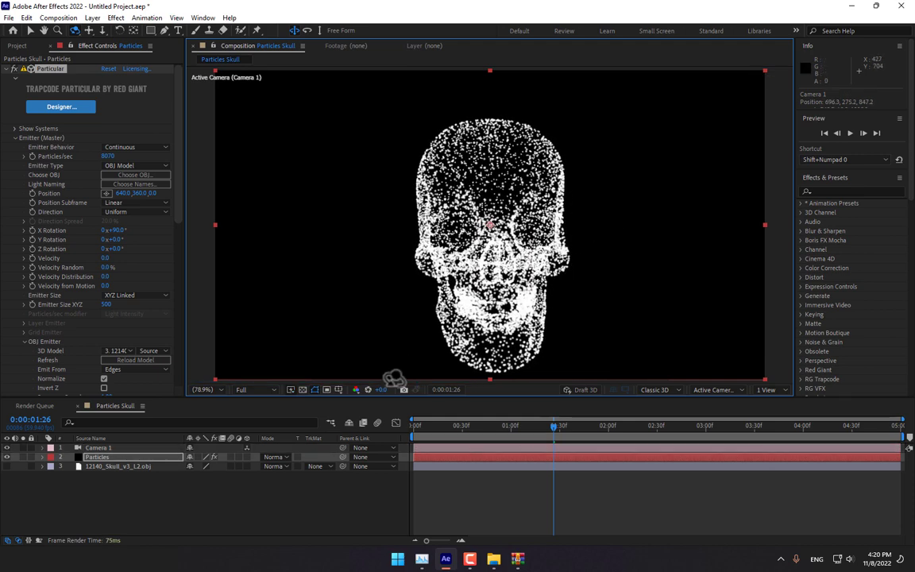
- Change the particle colour to fully saturated cyan 00FFE4 (hue 174°)
{"action": "scroll", "coordinate": [182, 292], "scroll_direction": "down", "scroll_amount": 10}
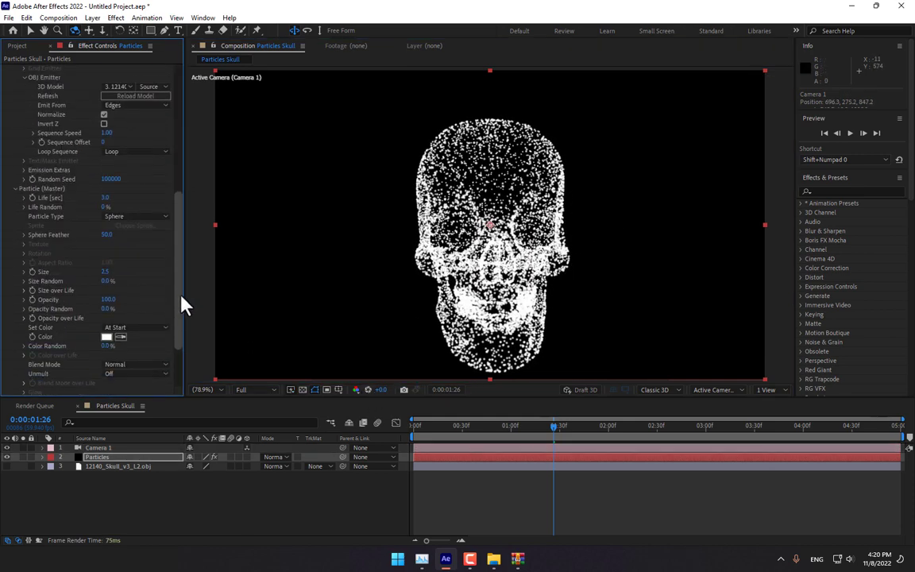
{"action": "left_click", "coordinate": [106, 319]}
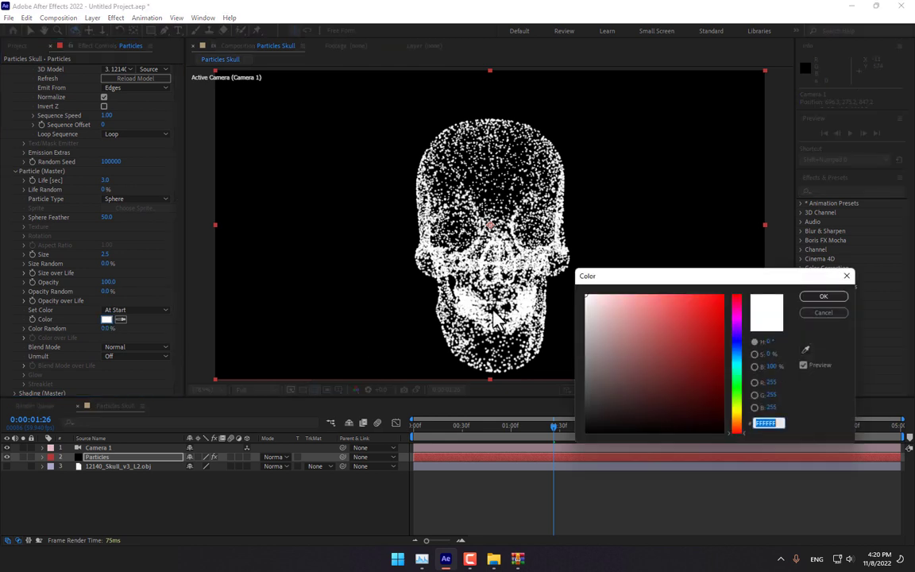
{"action": "left_click_drag", "start_coordinate": [719, 281], "coordinate": [513, 277]}
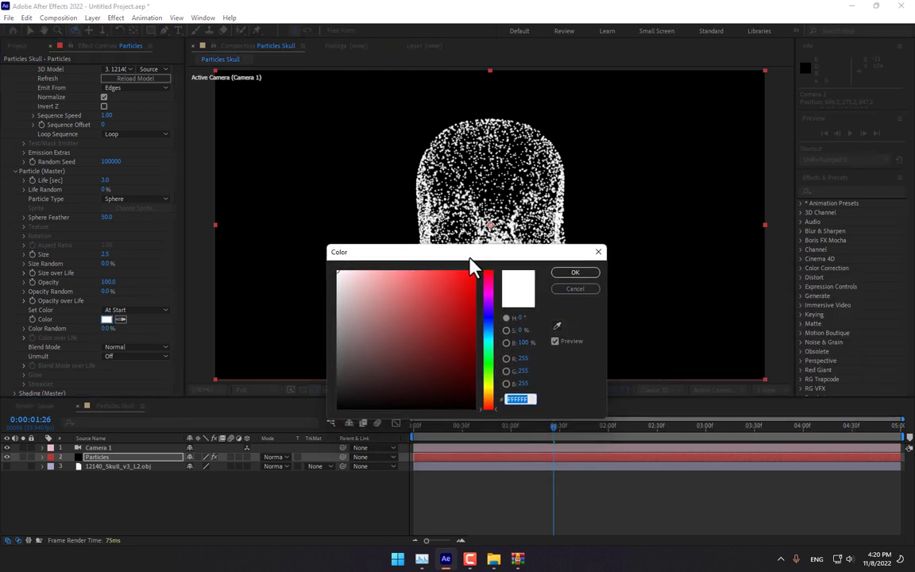
{"action": "left_click_drag", "start_coordinate": [472, 254], "coordinate": [568, 305]}
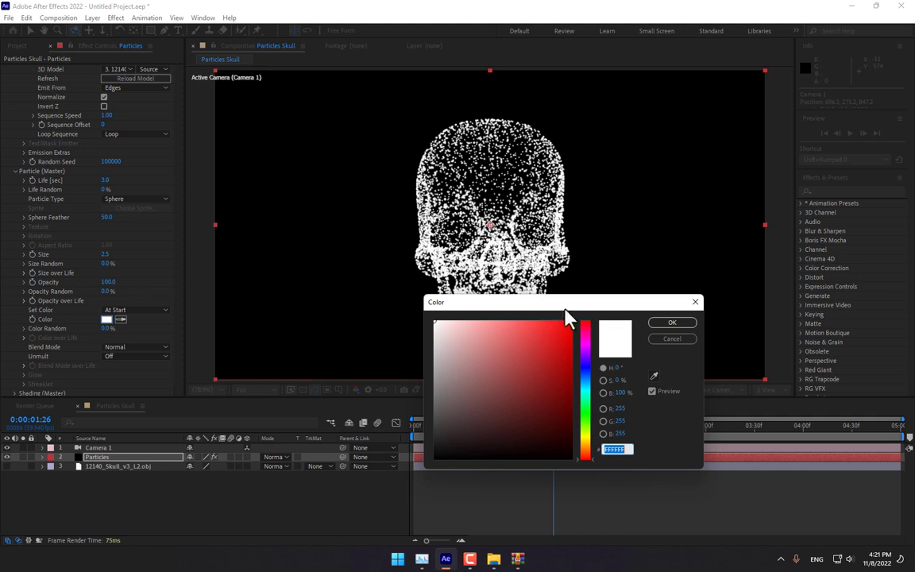
{"action": "left_click_drag", "start_coordinate": [568, 310], "coordinate": [646, 252]}
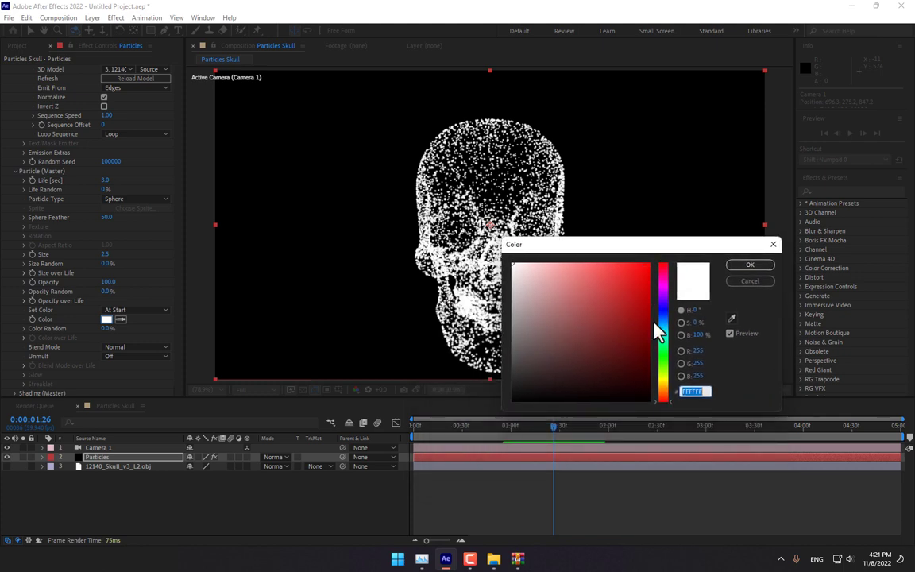
{"action": "left_click", "coordinate": [668, 335]}
{"action": "left_click", "coordinate": [648, 265]}
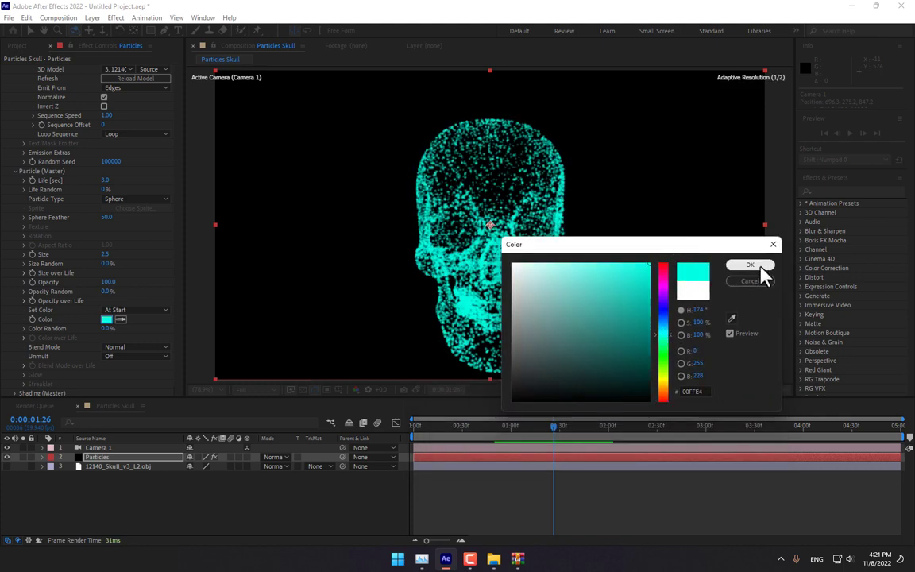
{"action": "left_click", "coordinate": [758, 267]}
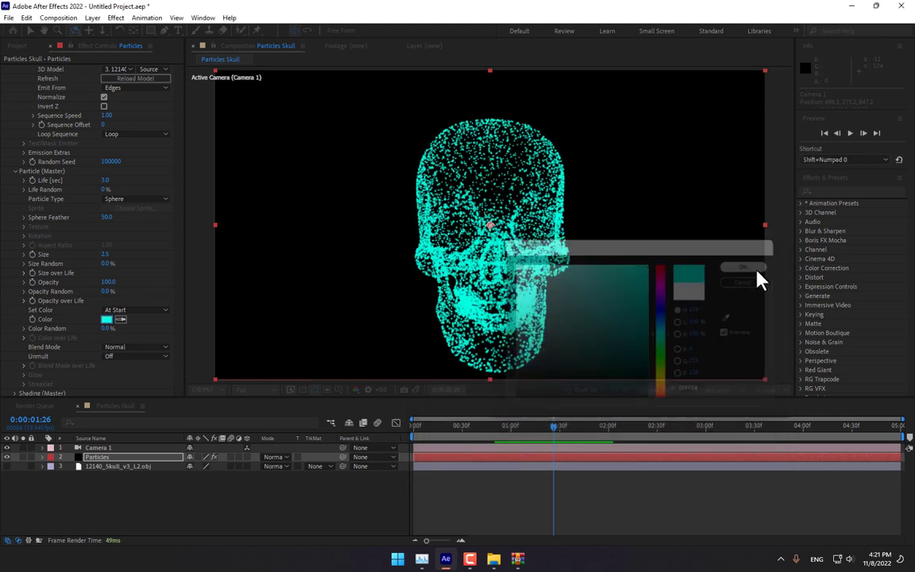
- Set Particle Size to 1.5 and orbit the camera to a three-quarter view of the skull
{"action": "left_click", "coordinate": [105, 254]}
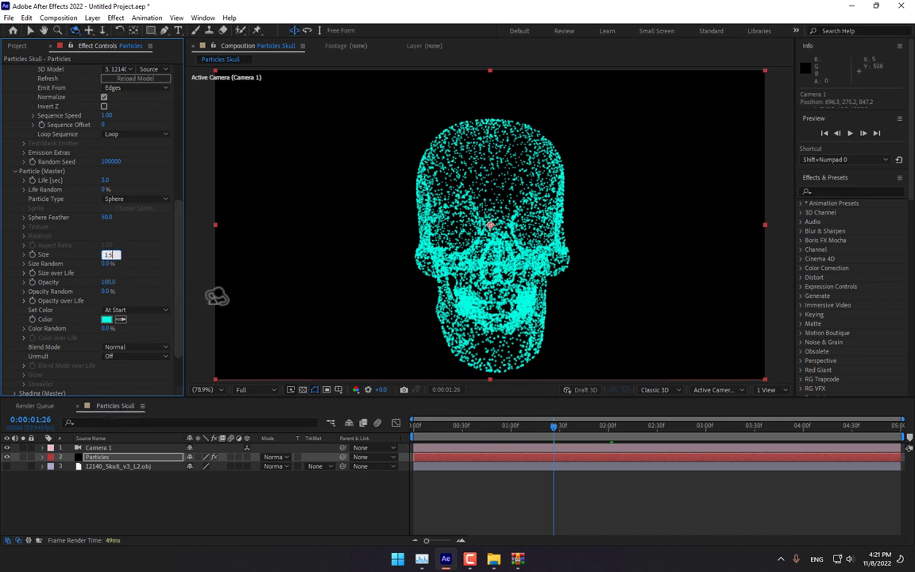
{"action": "key", "text": "Return"}
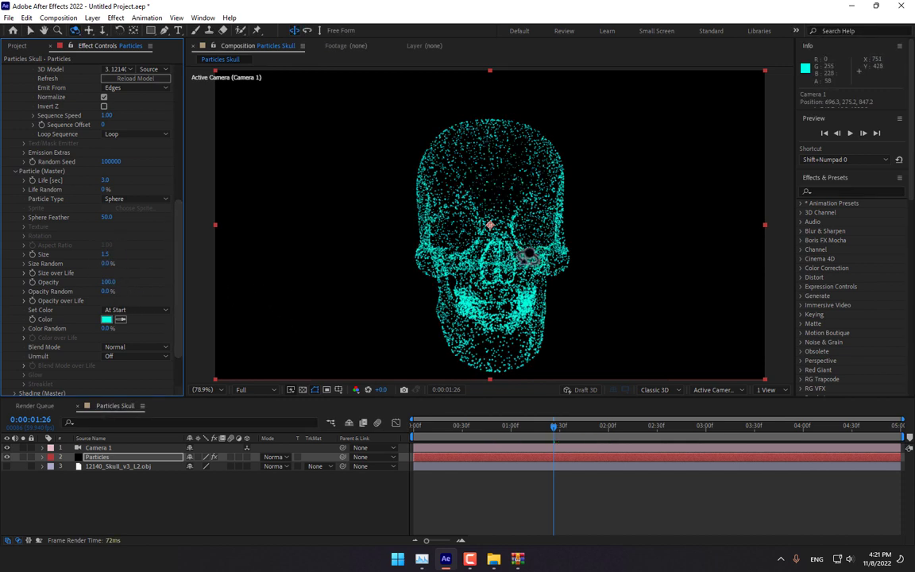
{"action": "left_click_drag", "start_coordinate": [471, 229], "coordinate": [561, 261]}
{"action": "left_click_drag", "start_coordinate": [464, 427], "coordinate": [668, 425]}
{"action": "left_click_drag", "start_coordinate": [178, 238], "coordinate": [178, 271]}
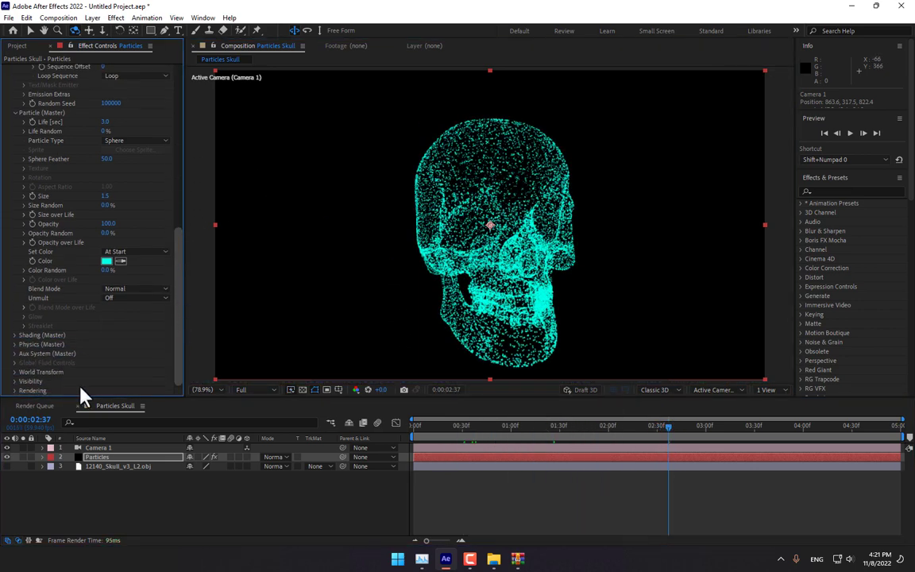
- Try a sideways Wind X under Physics > Air, then undo it and re-face the skull
{"action": "left_click", "coordinate": [14, 346]}
{"action": "left_click", "coordinate": [24, 372]}
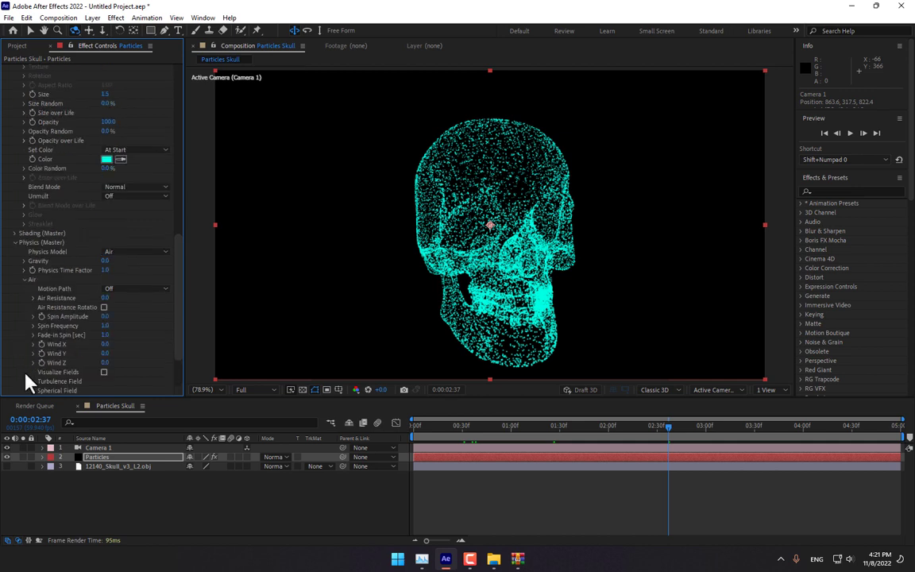
{"action": "scroll", "coordinate": [171, 349], "scroll_direction": "down", "scroll_amount": 3}
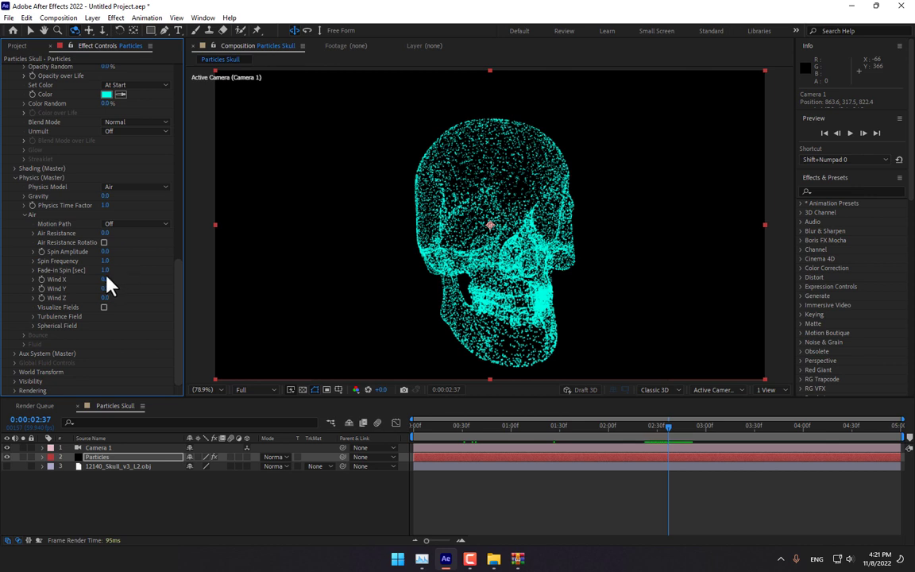
{"action": "left_click_drag", "start_coordinate": [106, 280], "coordinate": [163, 275]}
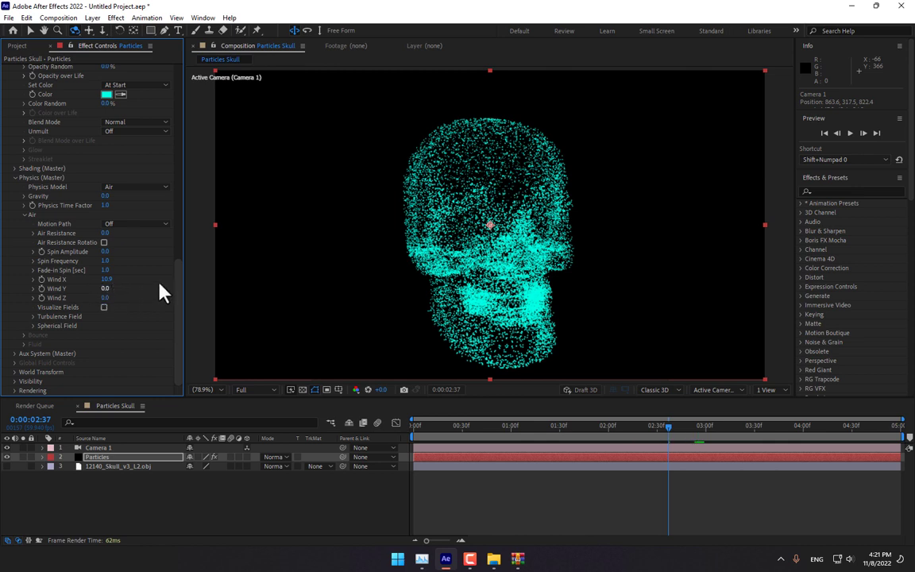
{"action": "left_click_drag", "start_coordinate": [178, 301], "coordinate": [178, 236]}
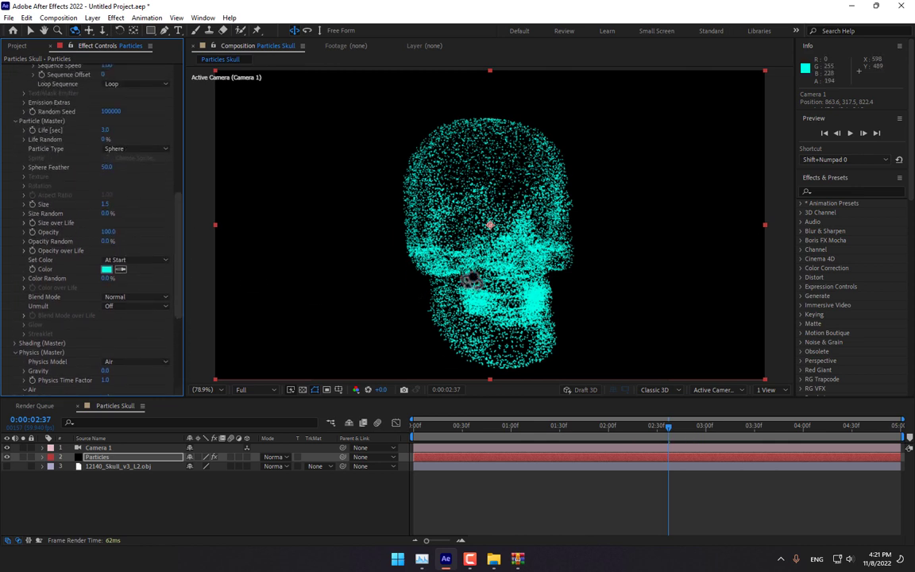
{"action": "left_click_drag", "start_coordinate": [429, 251], "coordinate": [405, 246]}
{"action": "left_click_drag", "start_coordinate": [590, 434], "coordinate": [752, 400]}
{"action": "key", "text": "ctrl+z"}
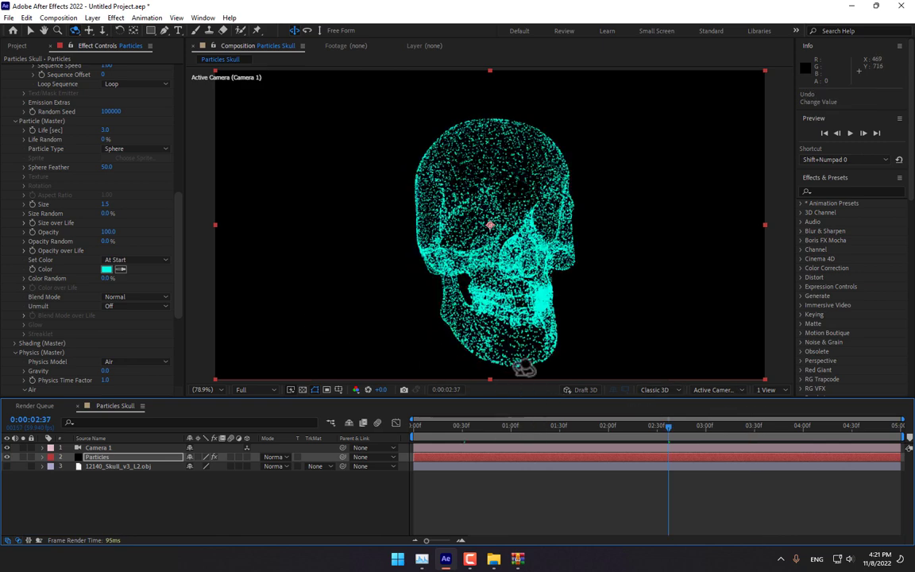
{"action": "left_click_drag", "start_coordinate": [520, 332], "coordinate": [476, 315]}
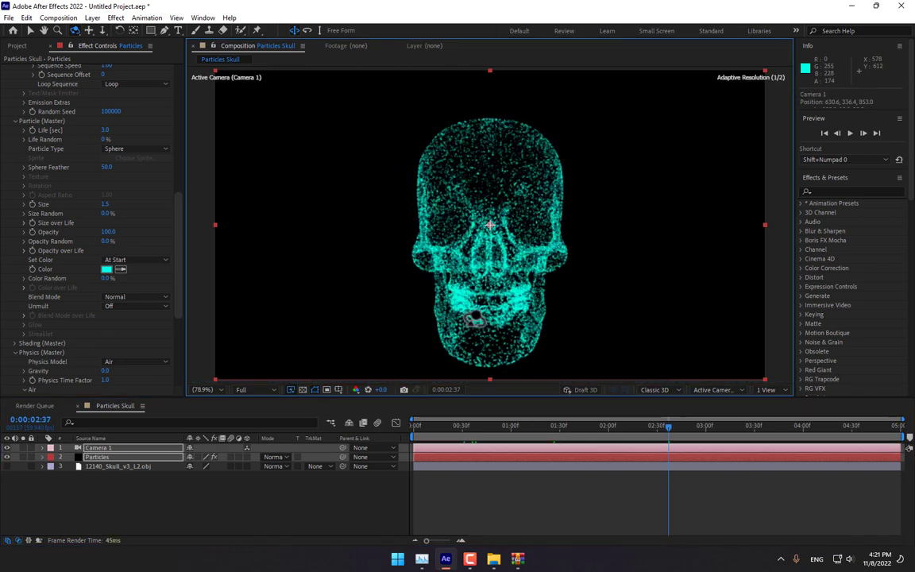
- Set Particular's Particle Life to 1 second and Size Random to 53%
{"action": "left_click", "coordinate": [179, 212]}
{"action": "left_click_drag", "start_coordinate": [180, 212], "coordinate": [172, 172]}
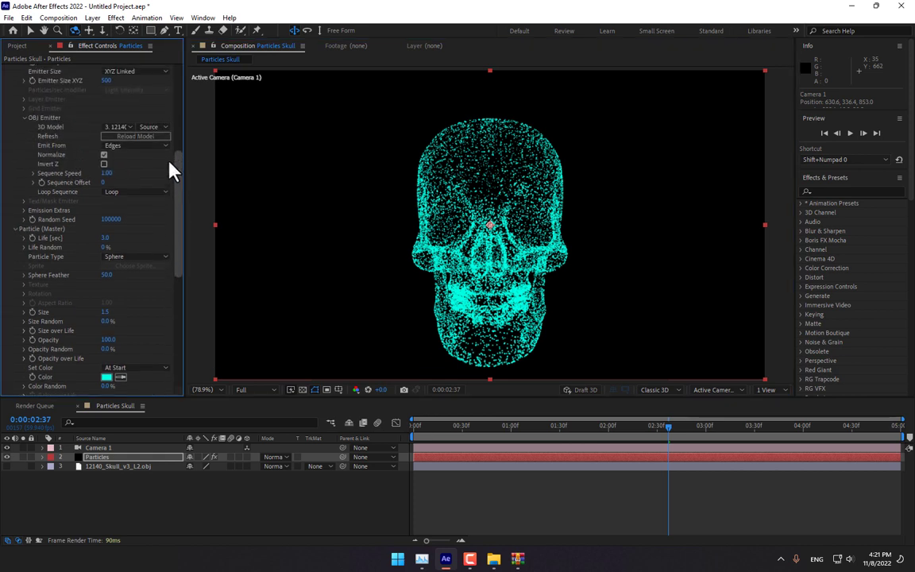
{"action": "left_click", "coordinate": [107, 238]}
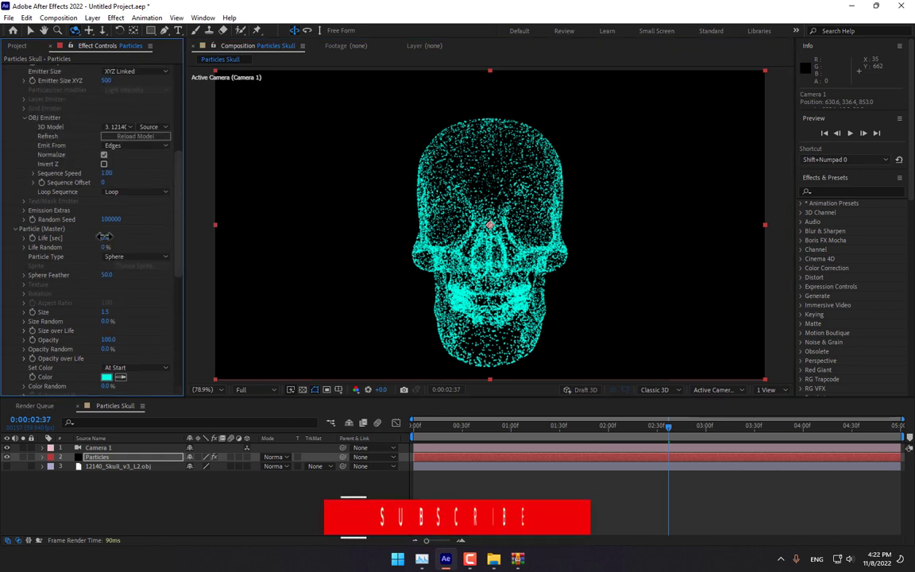
{"action": "key", "text": "Return"}
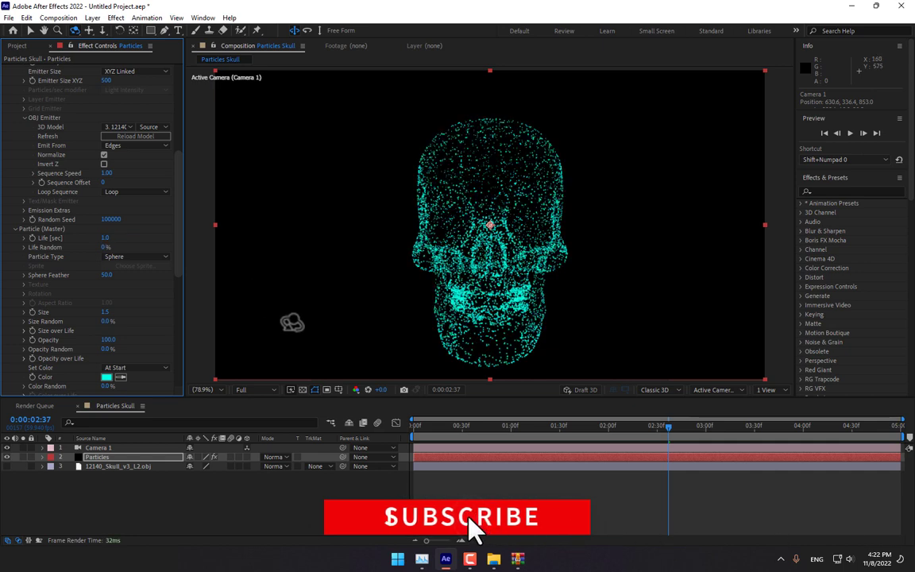
{"action": "scroll", "coordinate": [179, 228], "scroll_direction": "down", "scroll_amount": 4}
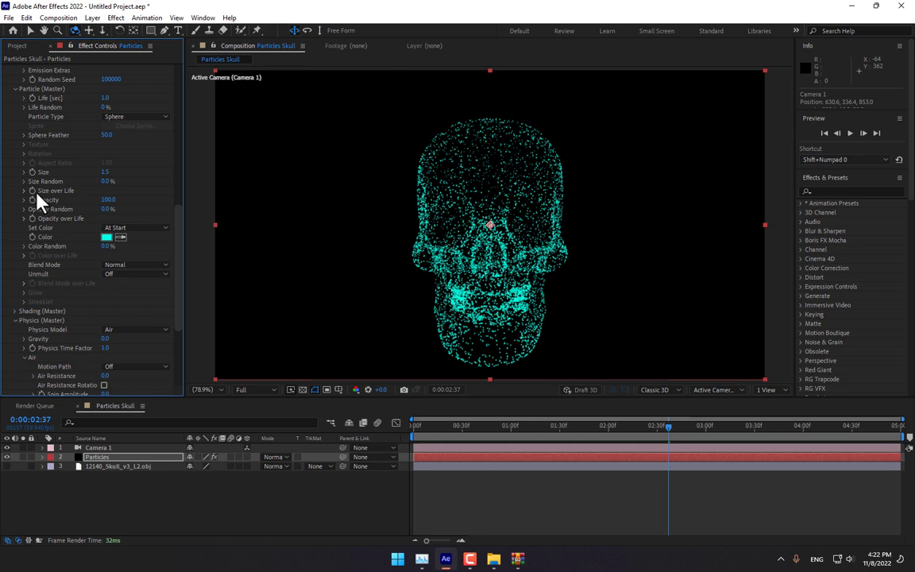
{"action": "left_click_drag", "start_coordinate": [106, 183], "coordinate": [142, 186]}
{"action": "left_click_drag", "start_coordinate": [503, 283], "coordinate": [504, 277]}
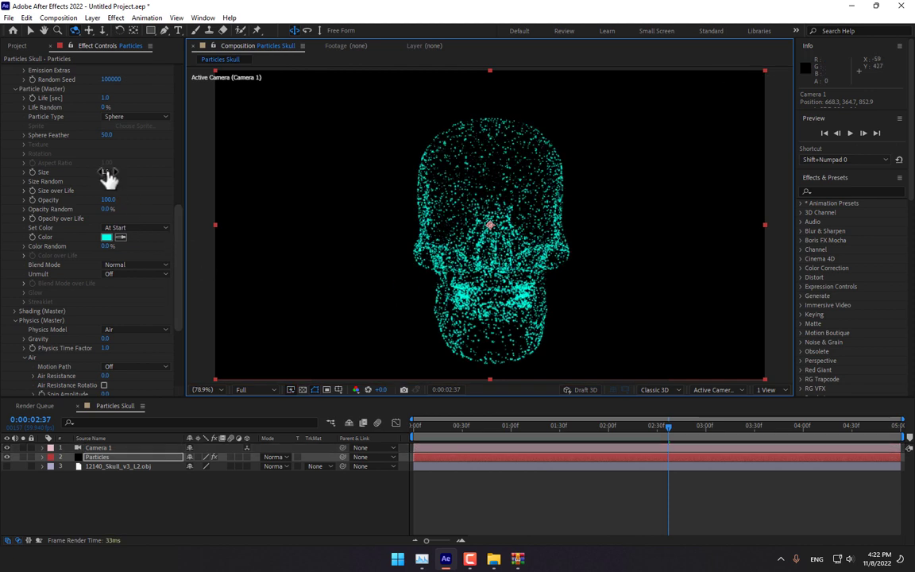
{"action": "scroll", "coordinate": [177, 211], "scroll_direction": "up", "scroll_amount": 5}
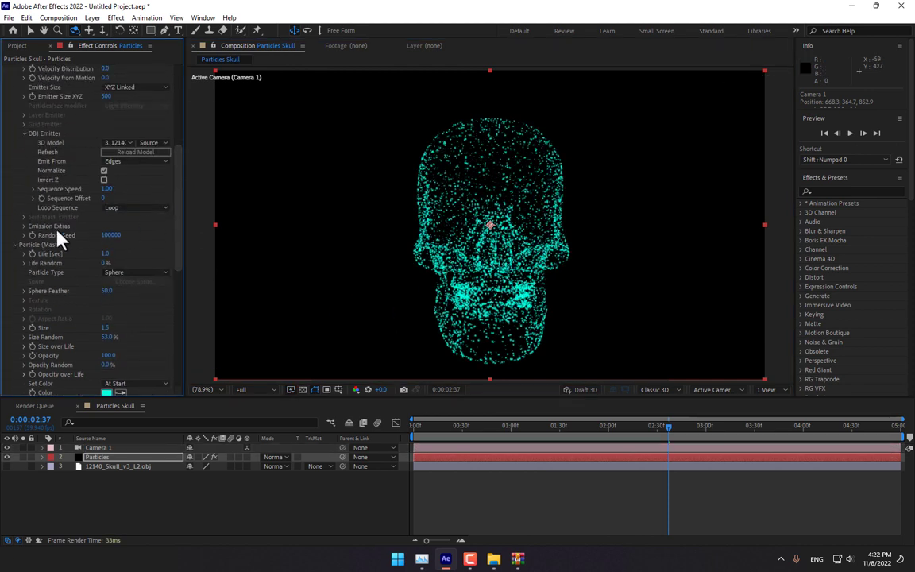
{"action": "scroll", "coordinate": [118, 252], "scroll_direction": "up", "scroll_amount": 3}
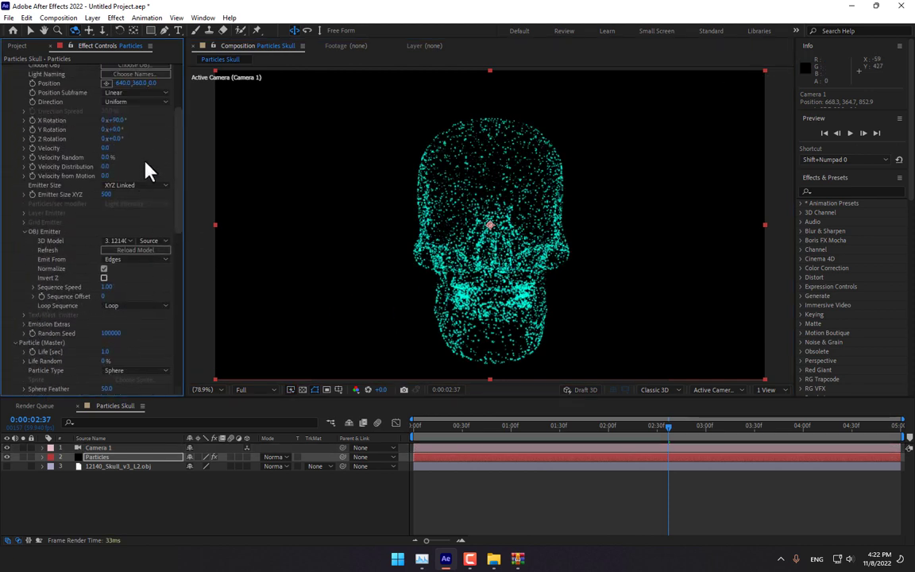
- Raise Emitter Velocity slightly and set Physics Air Wind X to 95.6
{"action": "left_click_drag", "start_coordinate": [106, 150], "coordinate": [116, 148]}
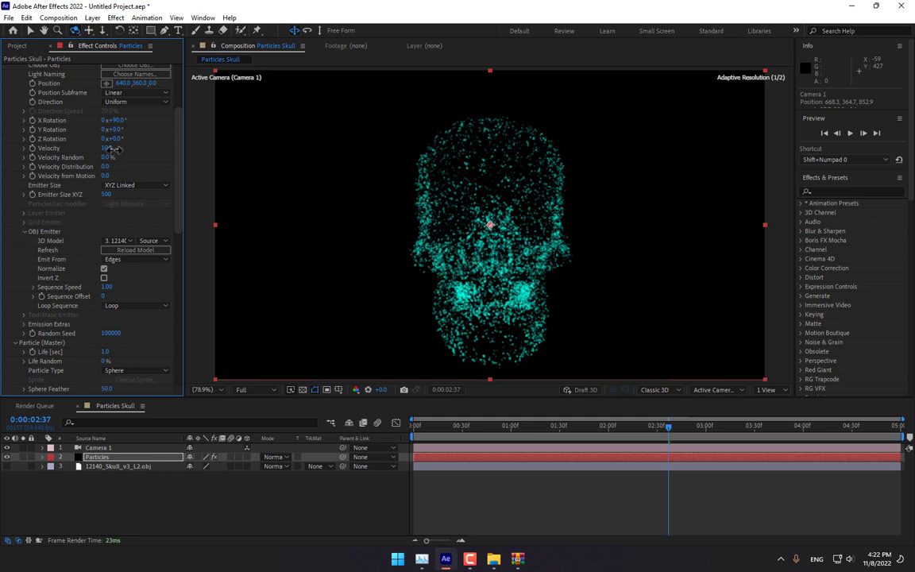
{"action": "left_click_drag", "start_coordinate": [176, 180], "coordinate": [165, 326]}
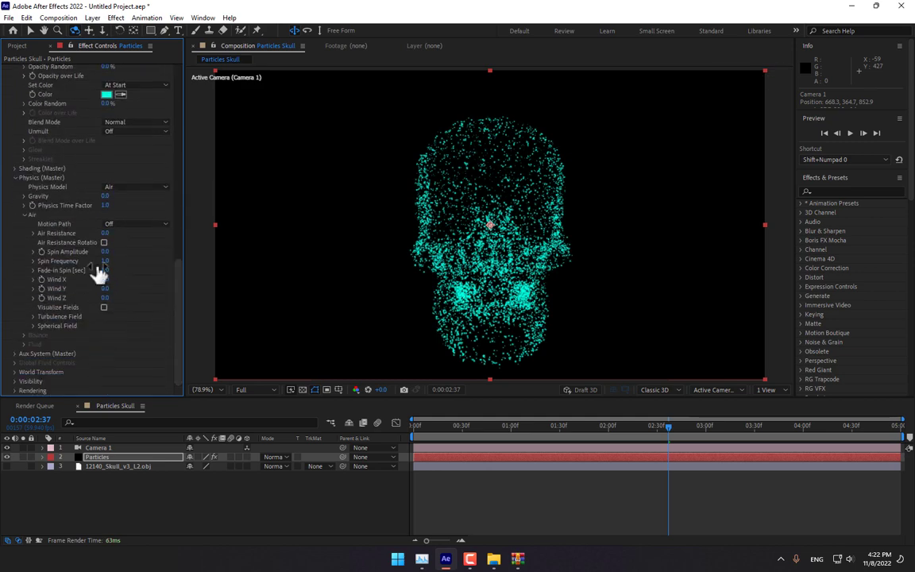
{"action": "left_click_drag", "start_coordinate": [106, 279], "coordinate": [739, 274]}
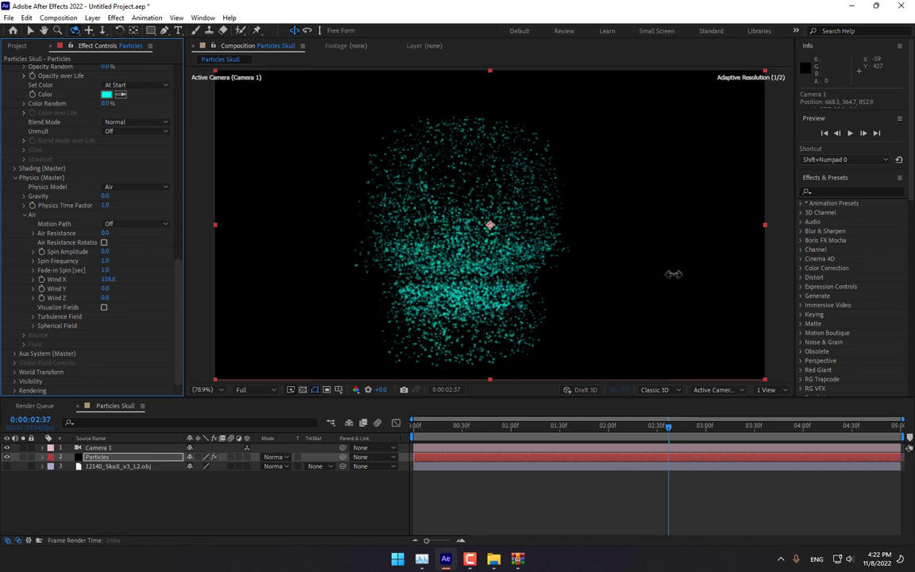
{"action": "left_click_drag", "start_coordinate": [673, 274], "coordinate": [628, 274]}
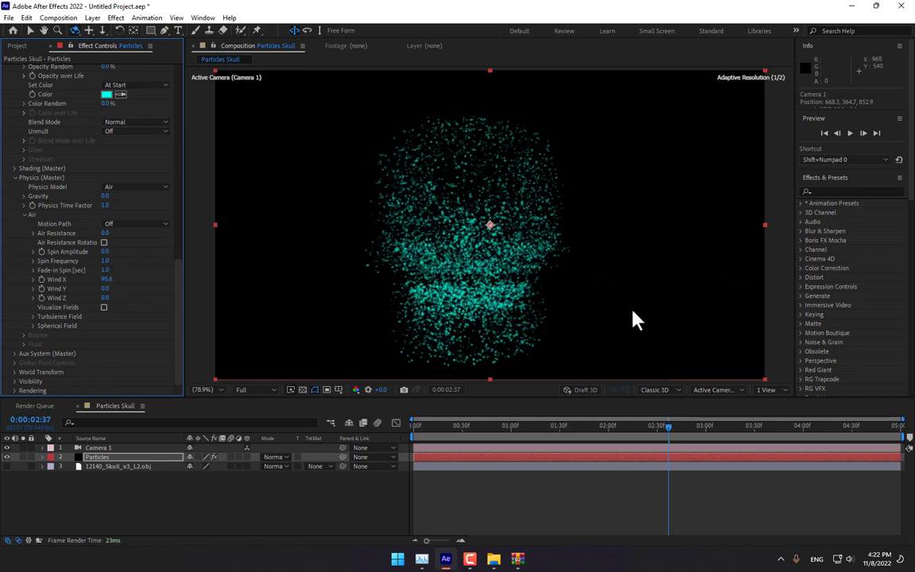
- Preview the drifting skull animation from frame zero
{"action": "left_click_drag", "start_coordinate": [524, 427], "coordinate": [397, 436]}
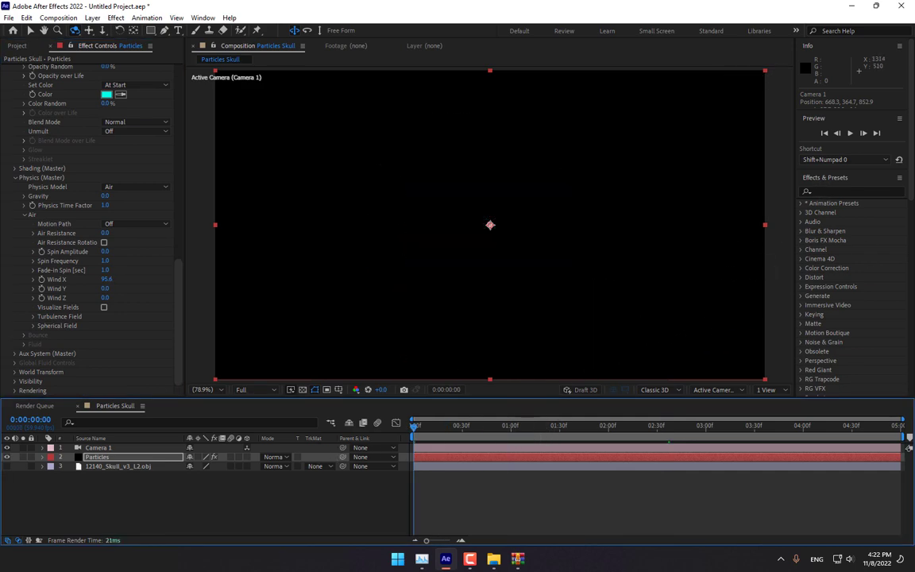
{"action": "left_click", "coordinate": [850, 133]}
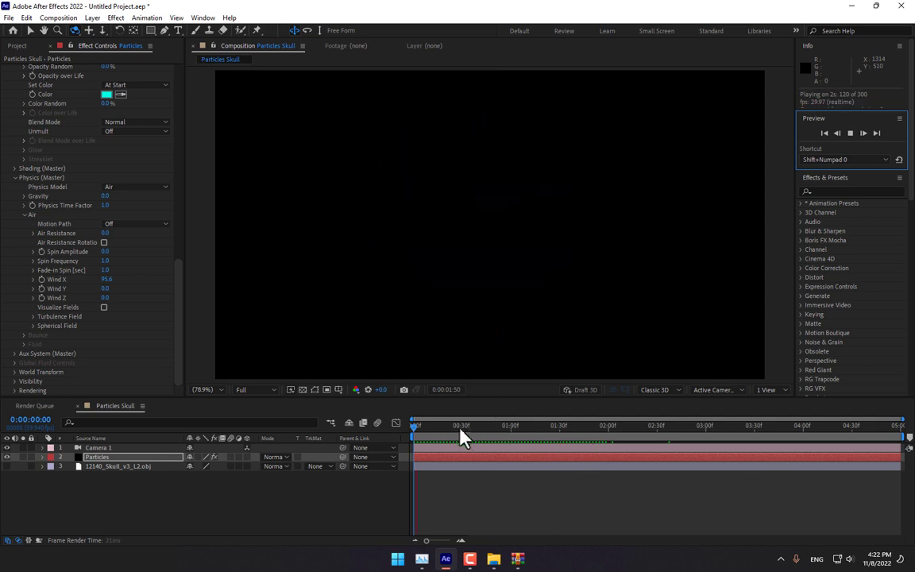
{"action": "key", "text": "space"}
{"action": "left_click_drag", "start_coordinate": [489, 442], "coordinate": [398, 440]}
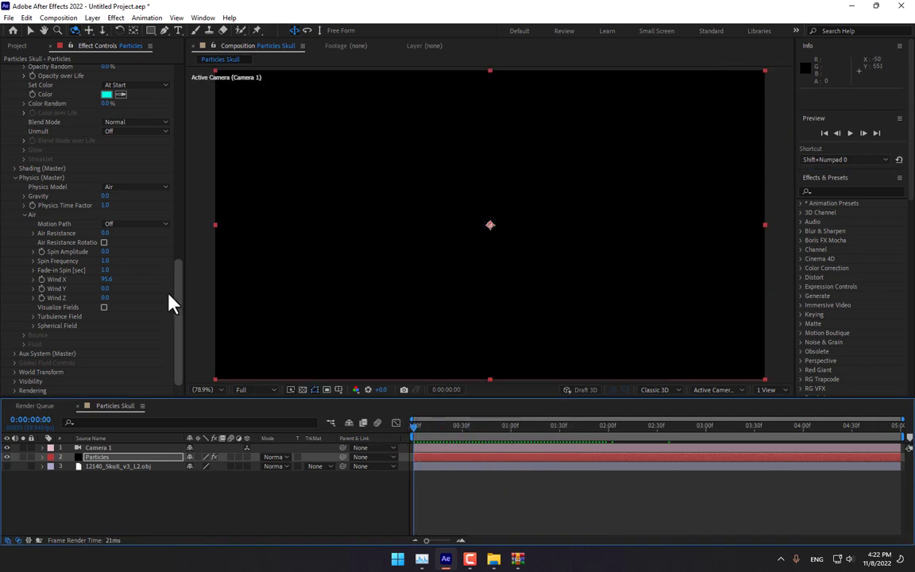
{"action": "left_click_drag", "start_coordinate": [179, 316], "coordinate": [180, 292]}
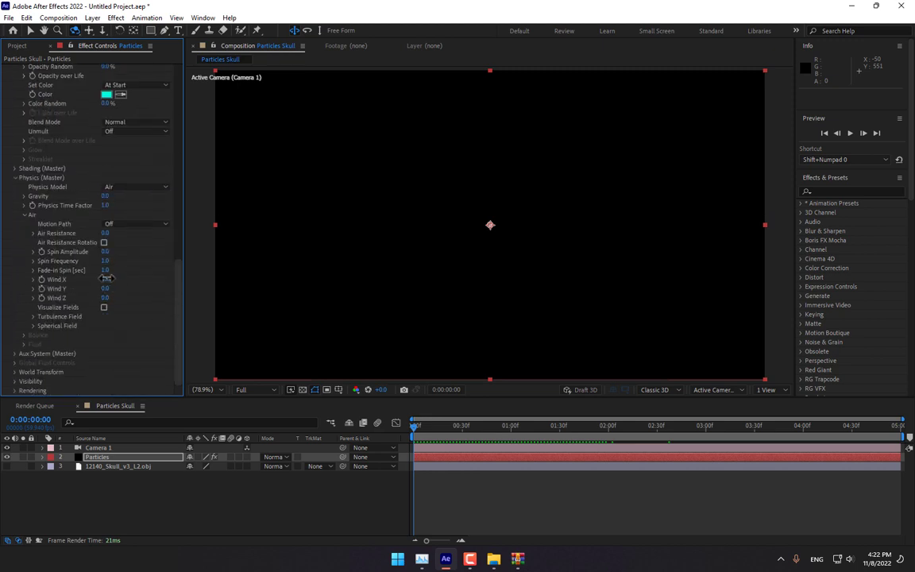
- Reset Wind X to 0 and raise Emitter Velocity to 30000 to scatter the skull
{"action": "left_click", "coordinate": [107, 279]}
{"action": "type", "text": "0"}
{"action": "key", "text": "Return"}
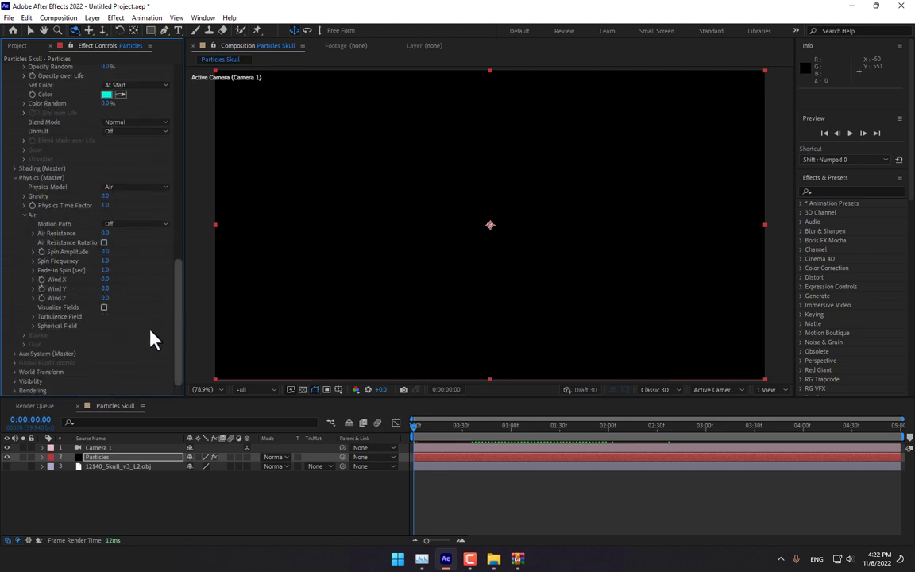
{"action": "left_click_drag", "start_coordinate": [183, 322], "coordinate": [178, 202]}
{"action": "left_click_drag", "start_coordinate": [491, 427], "coordinate": [531, 427]}
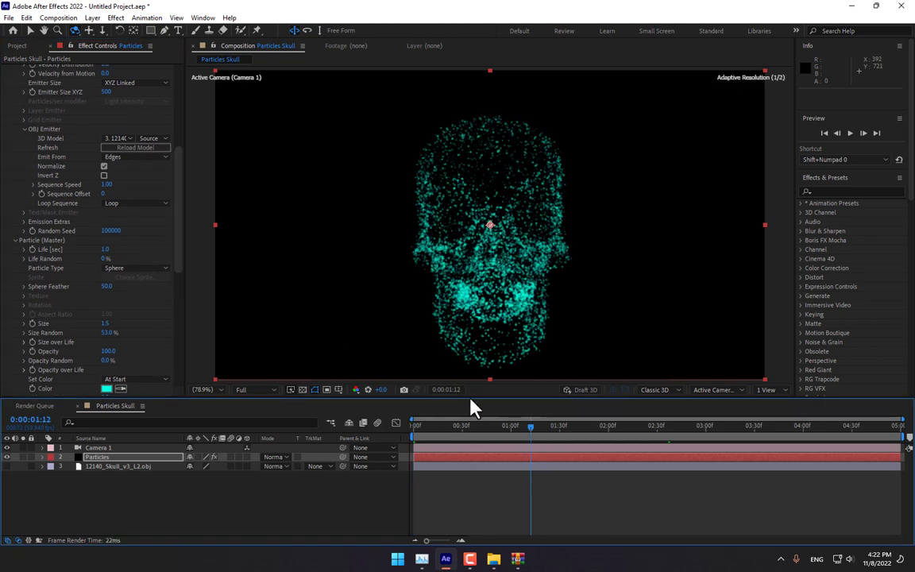
{"action": "scroll", "coordinate": [180, 208], "scroll_direction": "up", "scroll_amount": 3}
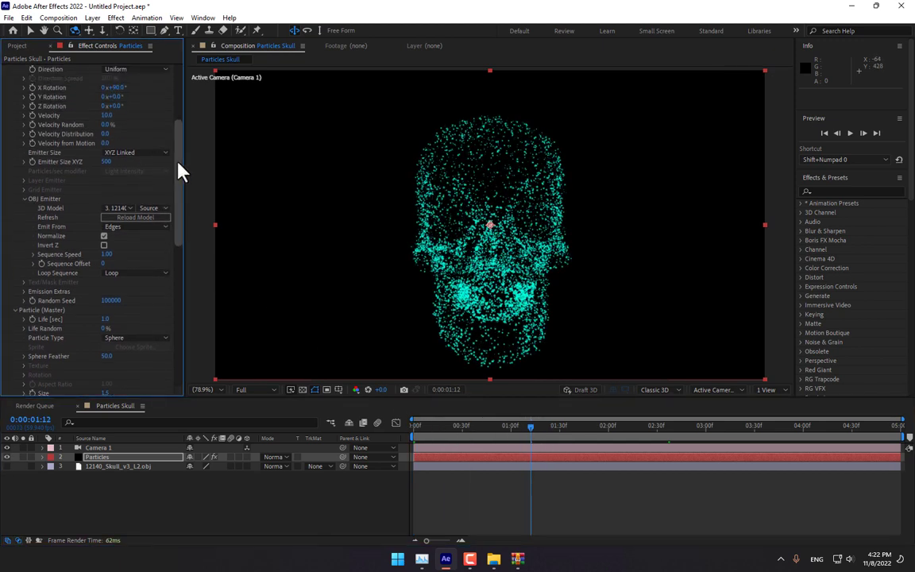
{"action": "scroll", "coordinate": [179, 173], "scroll_direction": "up", "scroll_amount": 2}
{"action": "left_click", "coordinate": [107, 156]}
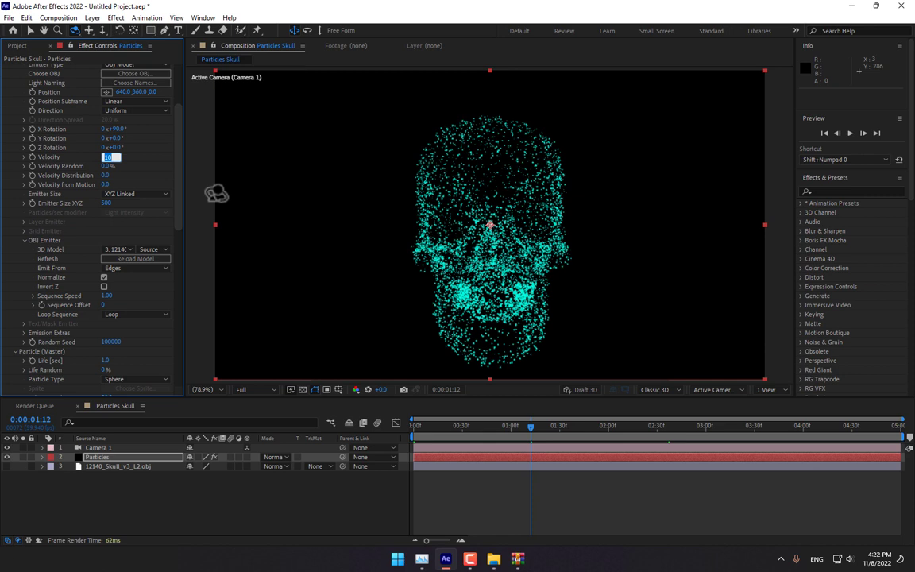
{"action": "left_click", "coordinate": [117, 162]}
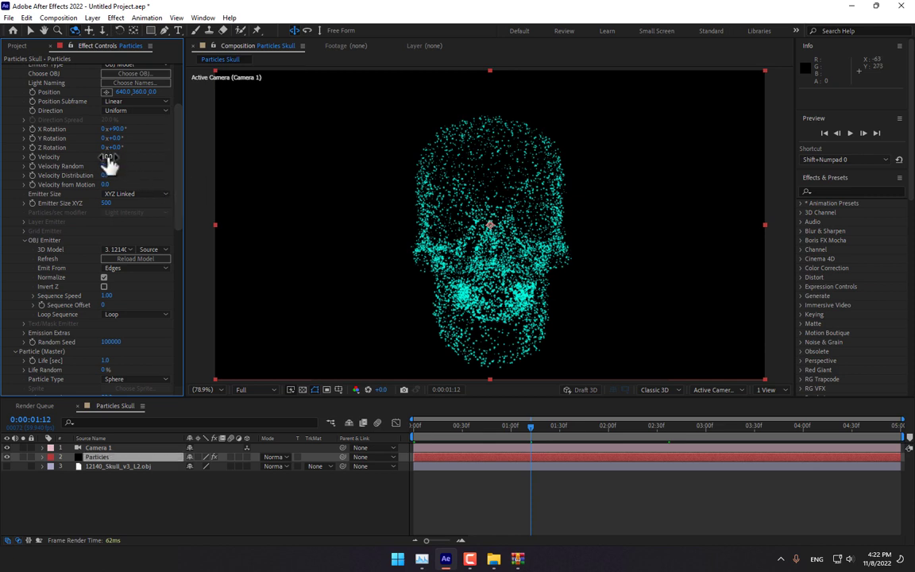
{"action": "left_click_drag", "start_coordinate": [108, 158], "coordinate": [279, 155]}
- Add a Null 1 layer and parent Camera 1 to it
{"action": "right_click", "coordinate": [173, 493]}
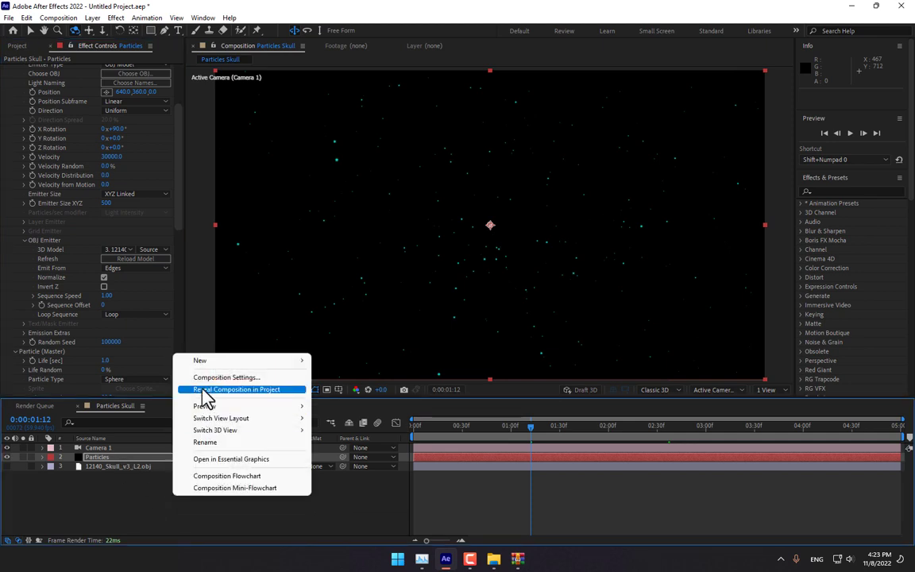
{"action": "mouse_move", "coordinate": [231, 361]}
{"action": "left_click", "coordinate": [357, 426]}
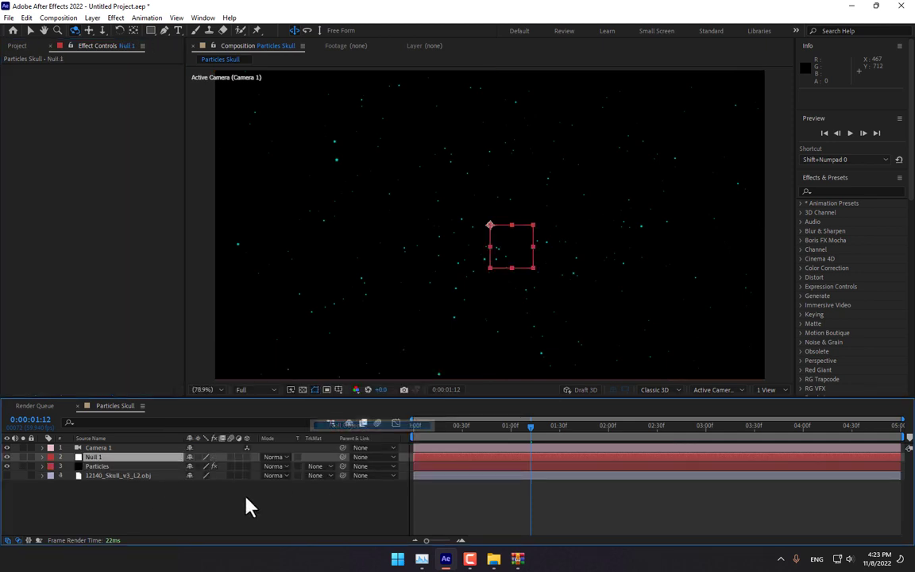
{"action": "left_click_drag", "start_coordinate": [341, 450], "coordinate": [95, 458]}
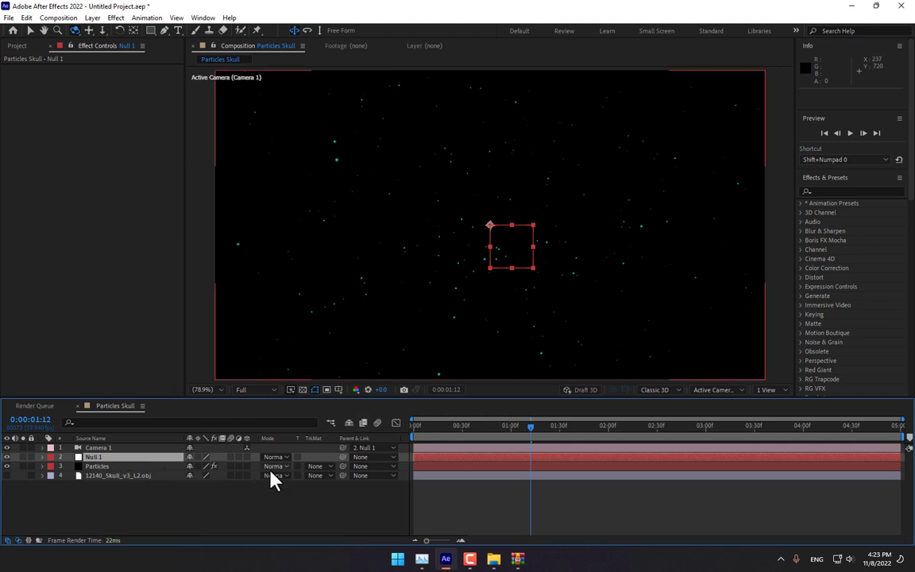
- Make Null 1 a 3D layer and show its rotation properties at the first frame
{"action": "left_click", "coordinate": [247, 456]}
{"action": "key", "text": "r"}
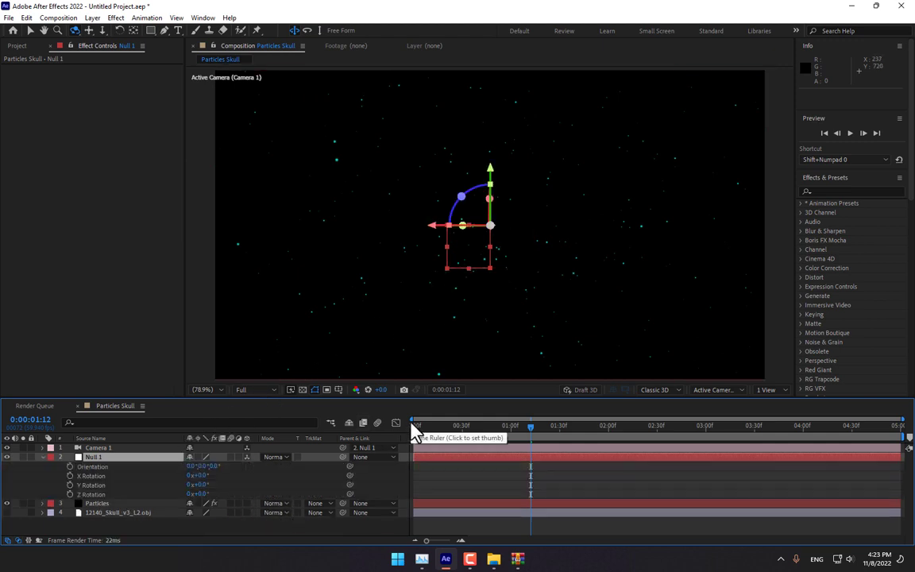
{"action": "left_click_drag", "start_coordinate": [200, 485], "coordinate": [233, 482]}
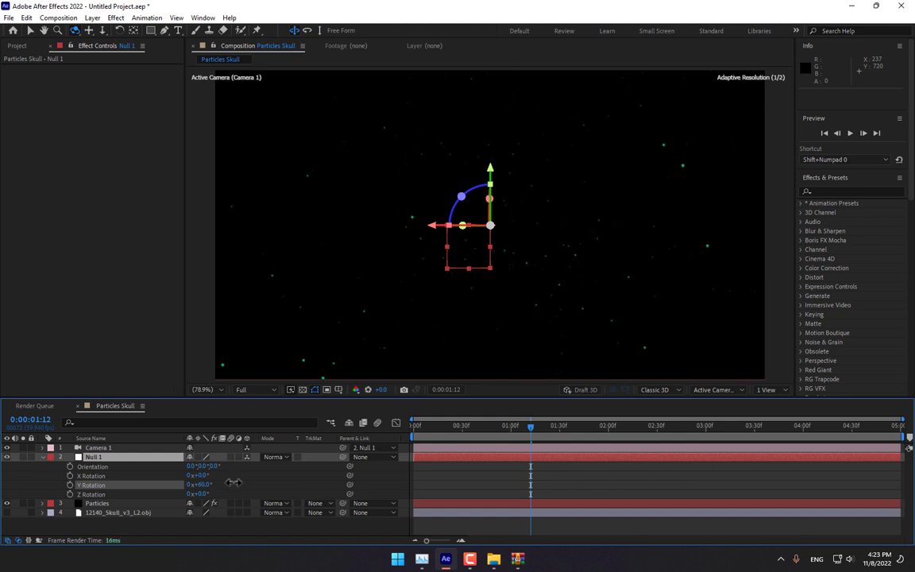
{"action": "key", "text": "ctrl+z"}
{"action": "left_click_drag", "start_coordinate": [428, 428], "coordinate": [402, 436]}
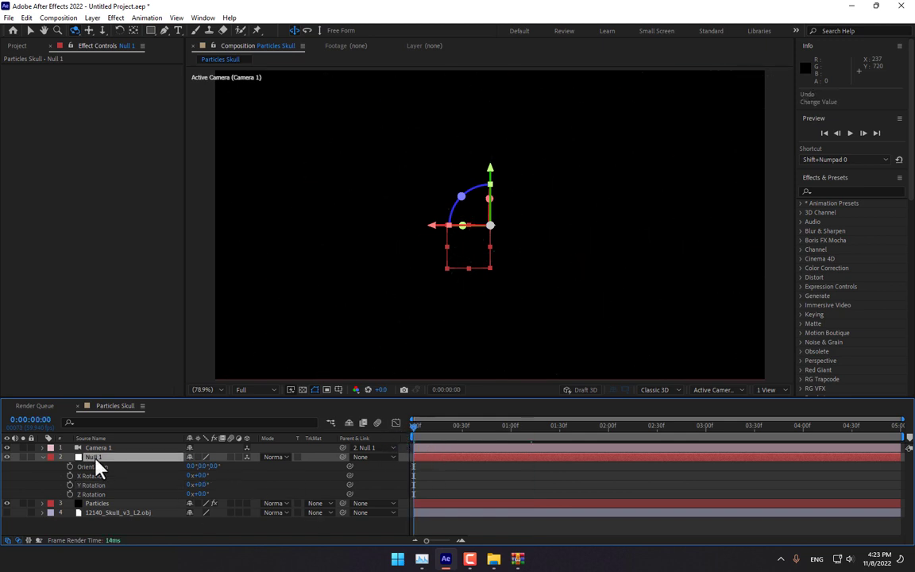
- Keyframe Null 1's Y Rotation at 0° on frame 0 and 1x+0° at 0:00:03:00
{"action": "left_click", "coordinate": [70, 485]}
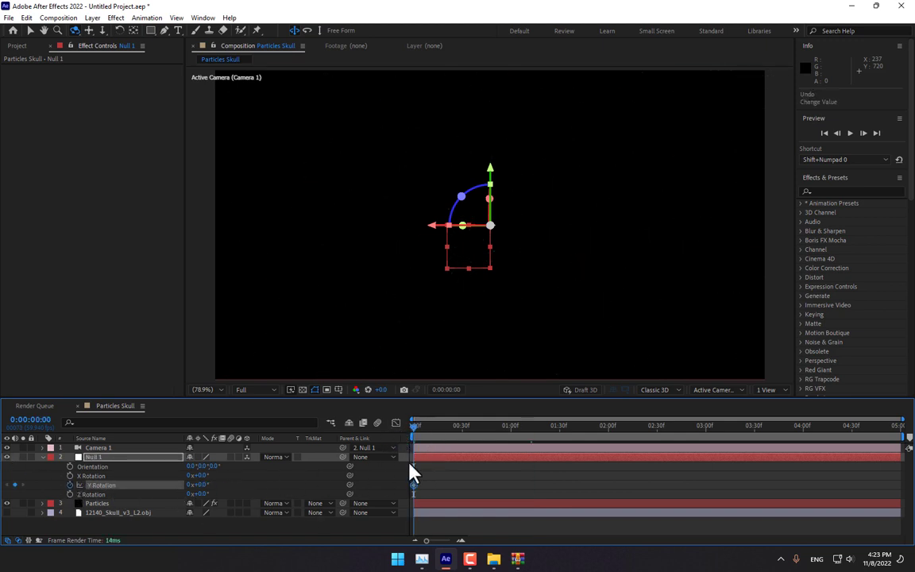
{"action": "left_click", "coordinate": [705, 432]}
{"action": "left_click", "coordinate": [191, 485]}
{"action": "type", "text": "1"}
{"action": "key", "text": "Return"}
{"action": "left_click_drag", "start_coordinate": [433, 434], "coordinate": [496, 477]}
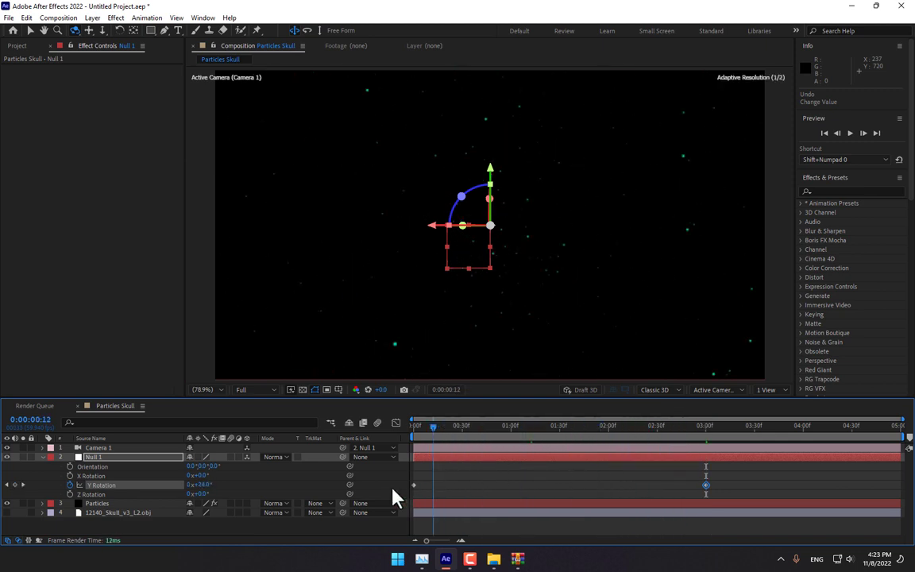
{"action": "key", "text": "Home"}
{"action": "left_click", "coordinate": [112, 506]}
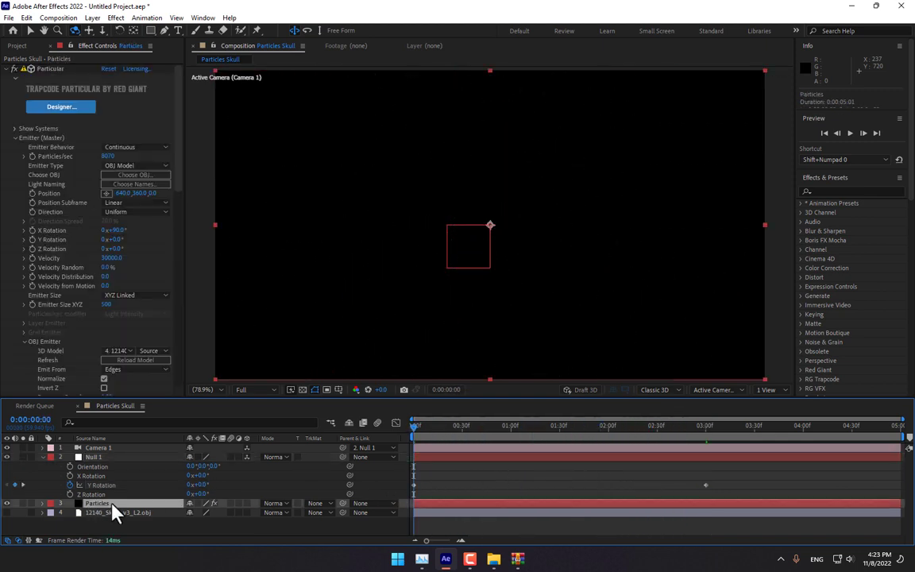
- Keyframe Velocity at 30000 on frame 0 and 0 at the 3-second mark
{"action": "left_click", "coordinate": [32, 257]}
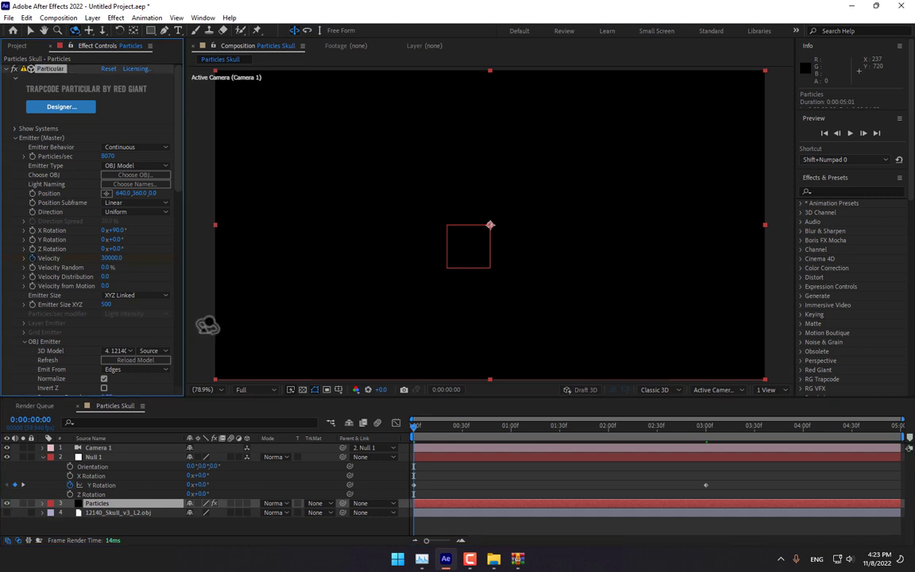
{"action": "left_click", "coordinate": [706, 428]}
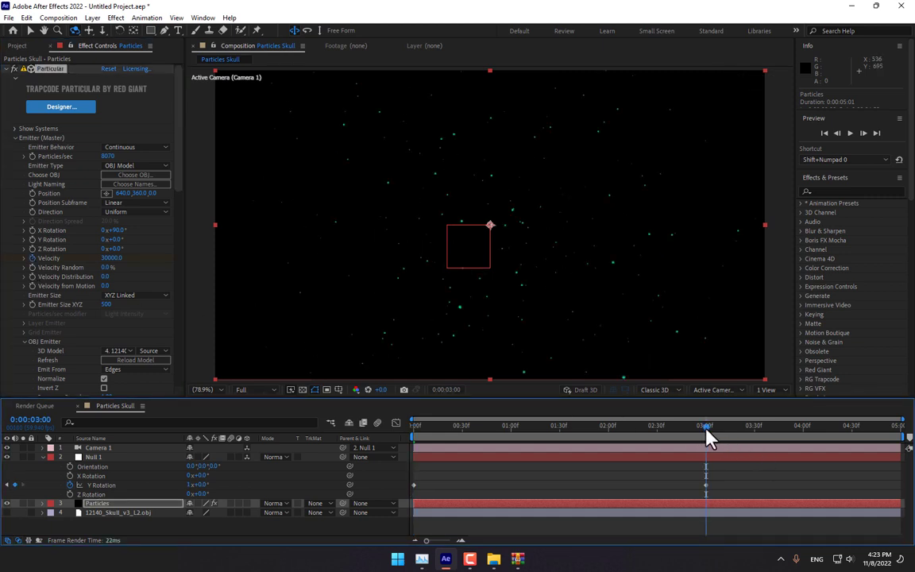
{"action": "left_click", "coordinate": [110, 252]}
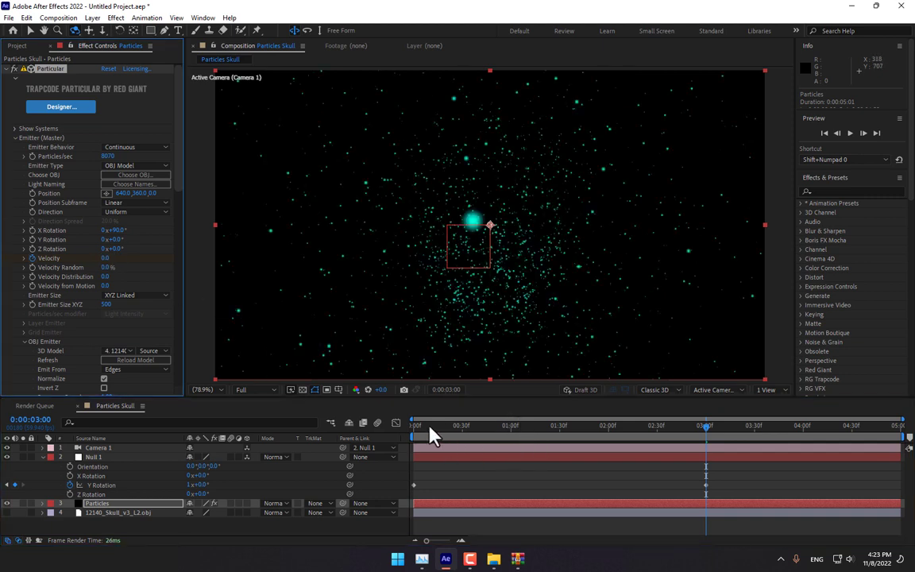
{"action": "left_click_drag", "start_coordinate": [430, 426], "coordinate": [905, 435]}
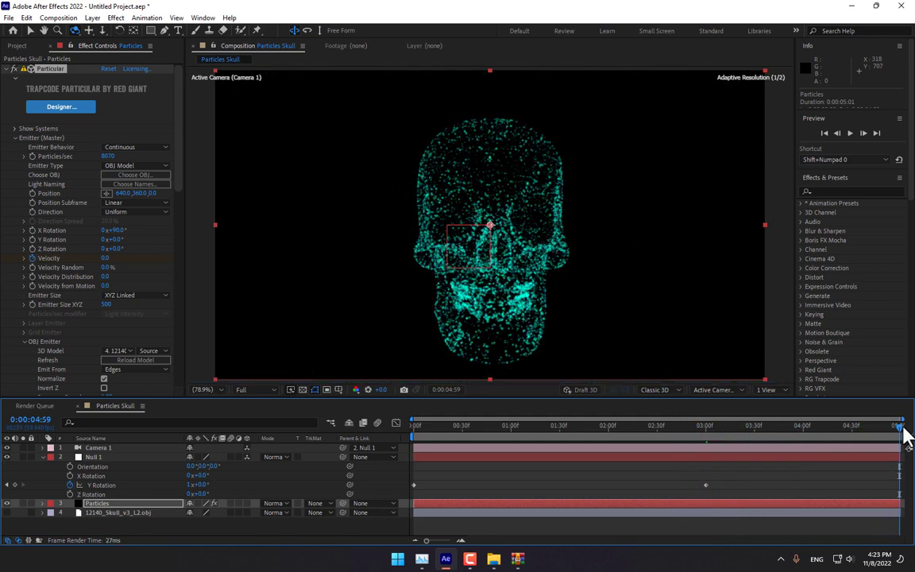
- Set Null 1's Y Rotation to 2 full turns at the last frame of the comp
{"action": "left_click", "coordinate": [104, 459]}
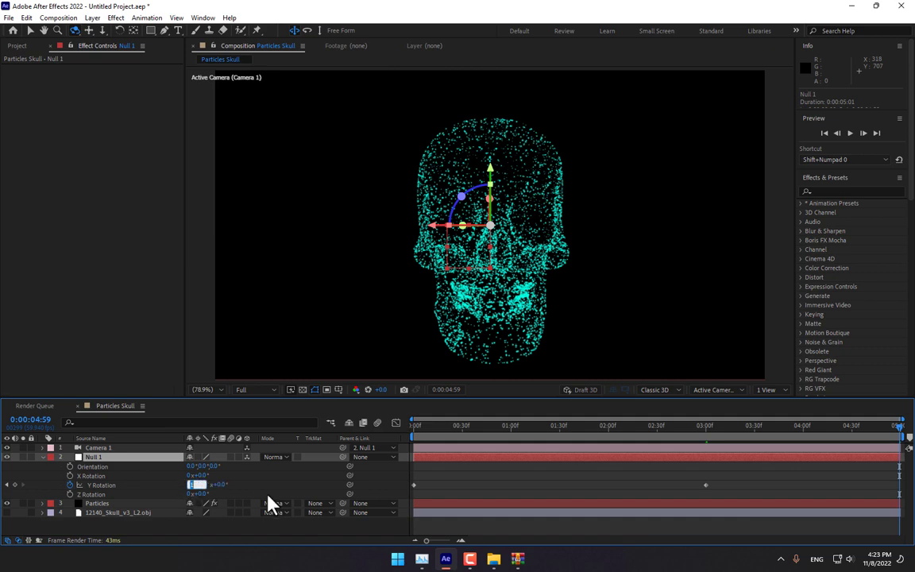
{"action": "type", "text": "2"}
{"action": "key", "text": "Return"}
{"action": "left_click_drag", "start_coordinate": [650, 427], "coordinate": [656, 459]}
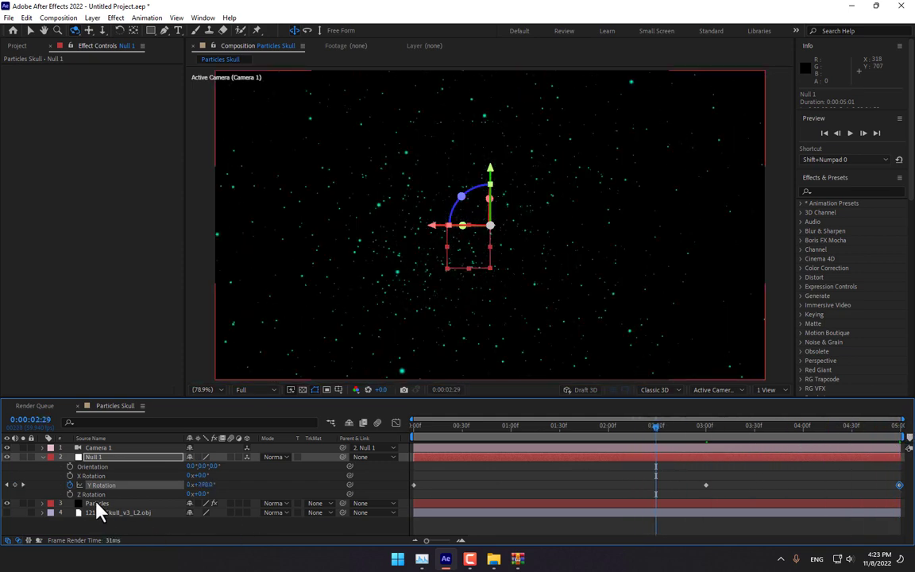
{"action": "left_click", "coordinate": [96, 505]}
- Apply Keyframe Assistant's Exponential Scale to both Velocity keyframes and preview the skull assembling
{"action": "key", "text": "u"}
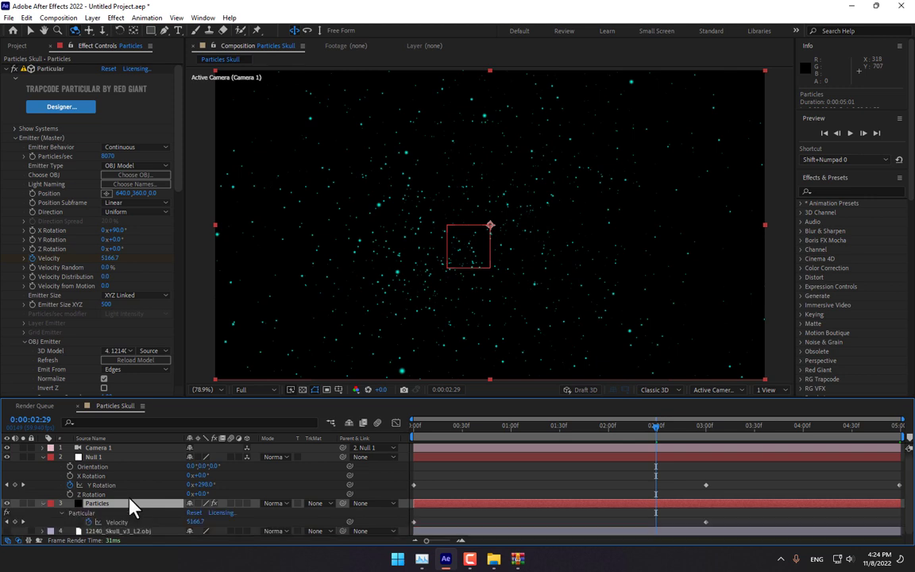
{"action": "left_click_drag", "start_coordinate": [739, 526], "coordinate": [407, 530]}
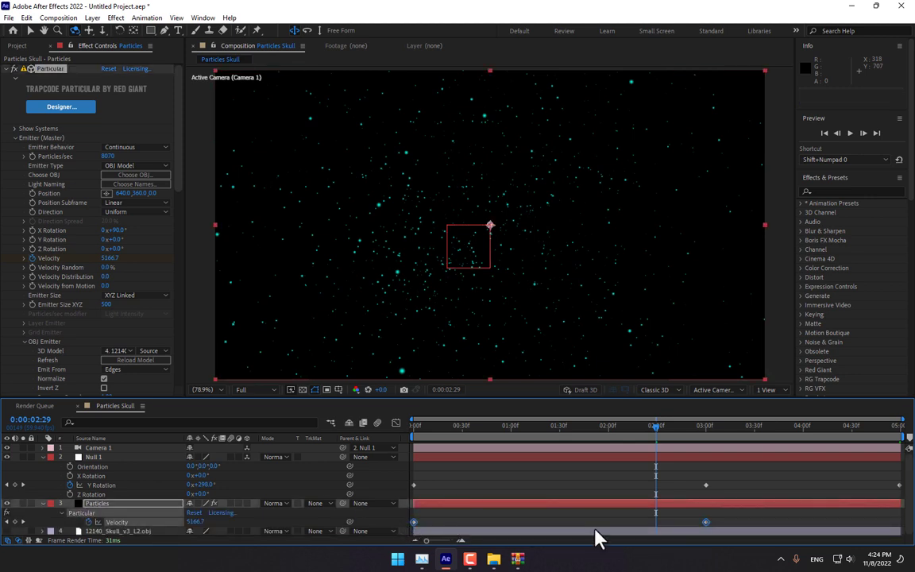
{"action": "right_click", "coordinate": [707, 523]}
{"action": "mouse_move", "coordinate": [746, 520]}
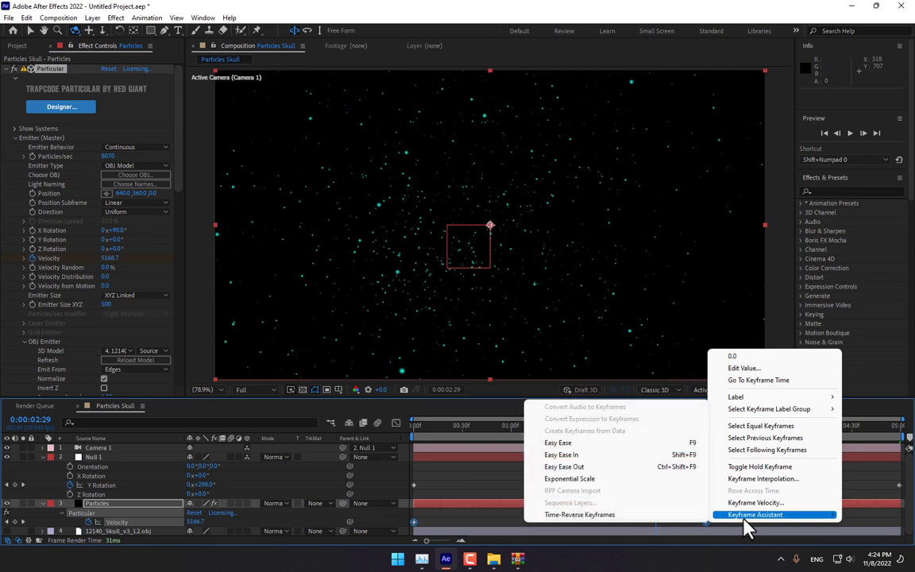
{"action": "left_click", "coordinate": [581, 479]}
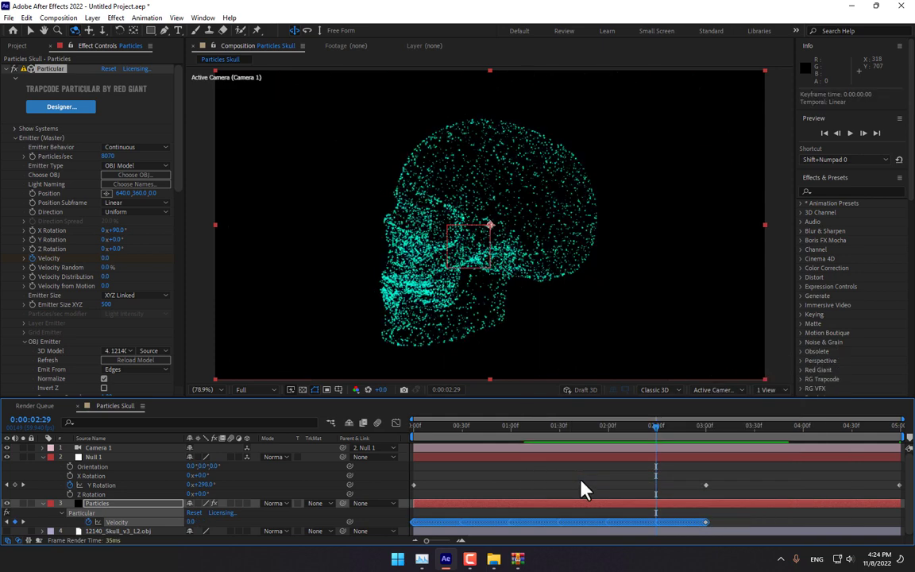
{"action": "left_click_drag", "start_coordinate": [654, 436], "coordinate": [896, 481]}
- Set Particles/sec to 15000 and particle Size to 1.0, then preview
{"action": "left_click", "coordinate": [109, 156]}
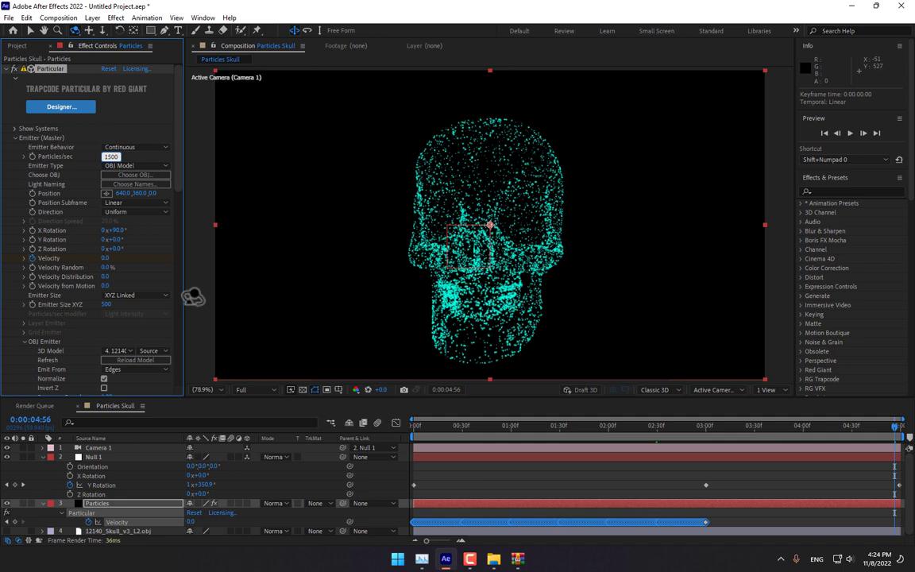
{"action": "type", "text": "15000"}
{"action": "key", "text": "Return"}
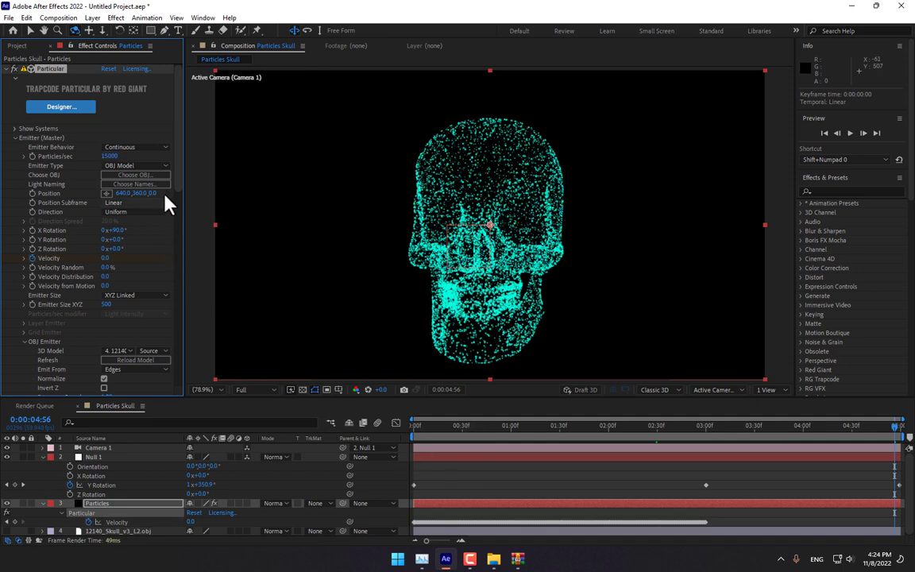
{"action": "left_click_drag", "start_coordinate": [182, 182], "coordinate": [188, 302]}
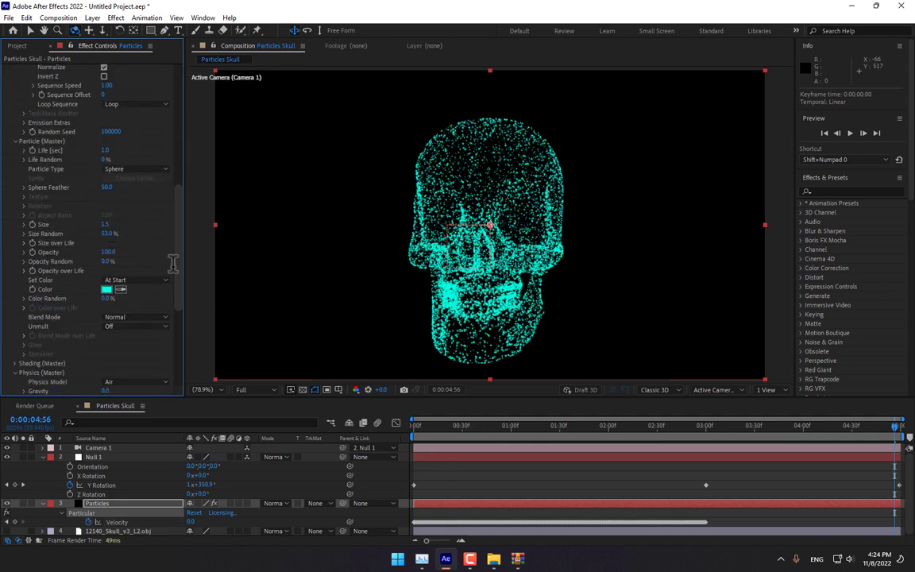
{"action": "left_click", "coordinate": [105, 225]}
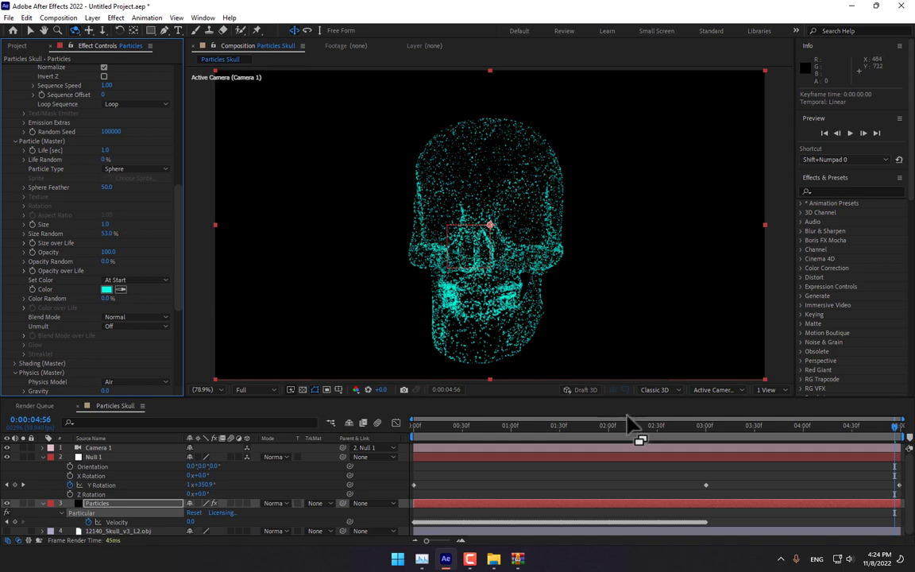
{"action": "left_click_drag", "start_coordinate": [490, 433], "coordinate": [710, 461]}
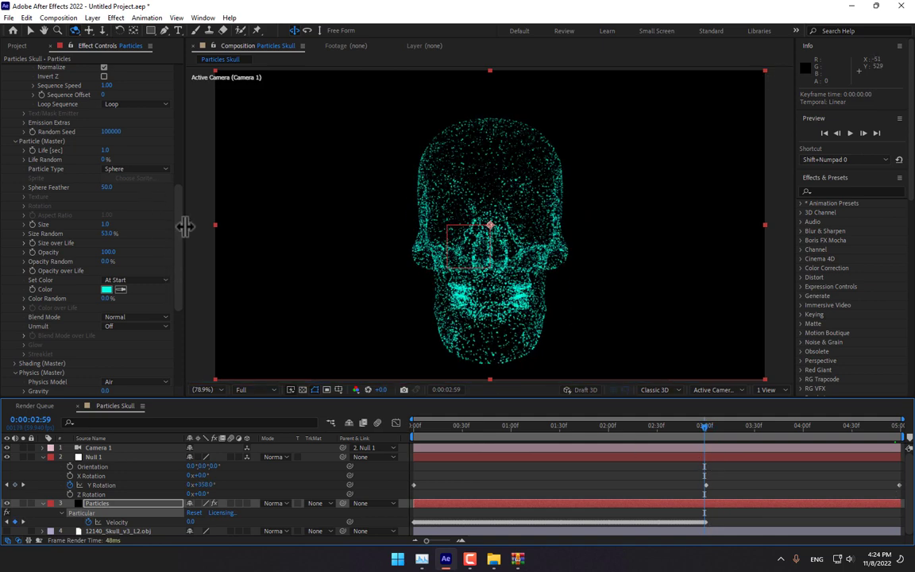
- Raise Particles/sec to 50000 and preview the denser skull
{"action": "scroll", "coordinate": [169, 143], "scroll_direction": "up", "scroll_amount": 8}
{"action": "left_click", "coordinate": [108, 156]}
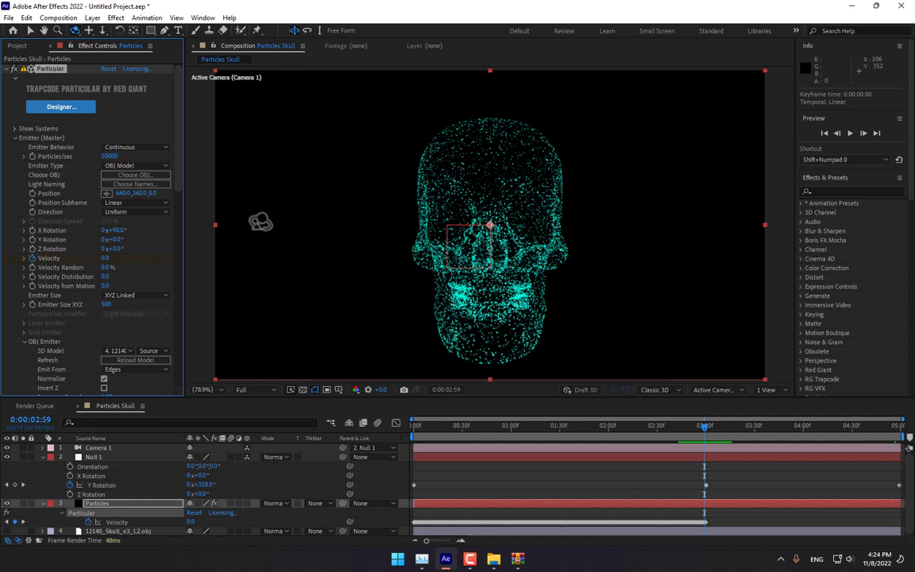
{"action": "left_click_drag", "start_coordinate": [433, 428], "coordinate": [711, 460]}
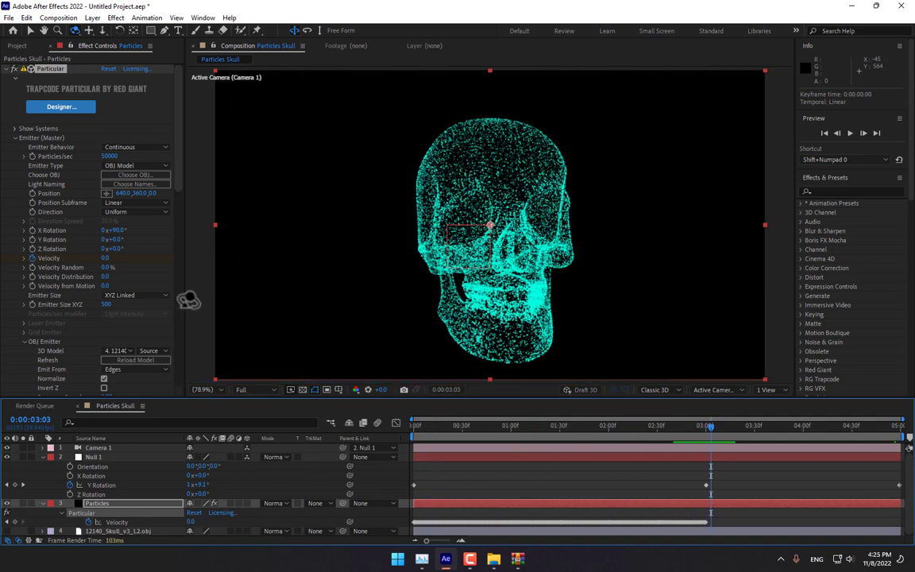
{"action": "scroll", "coordinate": [182, 230], "scroll_direction": "down", "scroll_amount": 3}
{"action": "scroll", "coordinate": [182, 236], "scroll_direction": "down", "scroll_amount": 7}
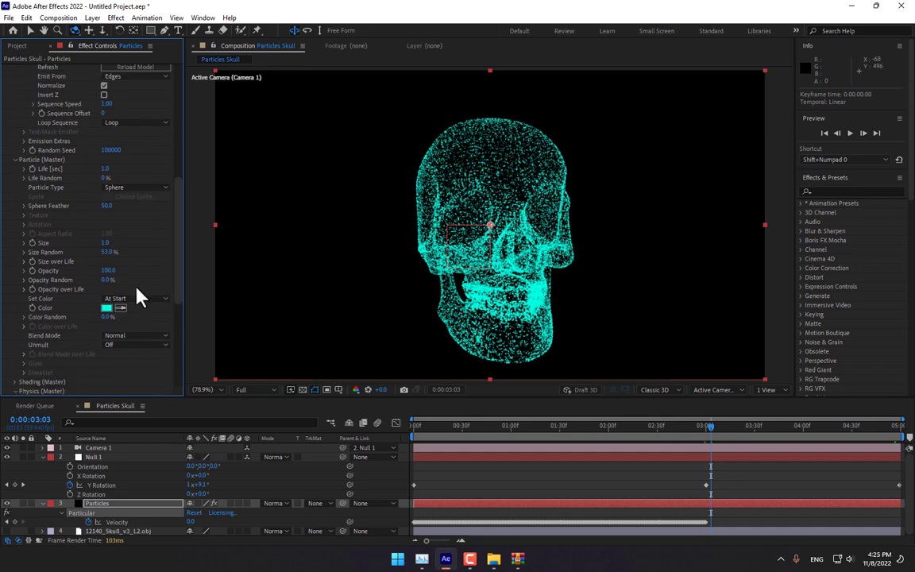
- Change the Particle Master colour to golden yellow FFC000
{"action": "left_click", "coordinate": [106, 308]}
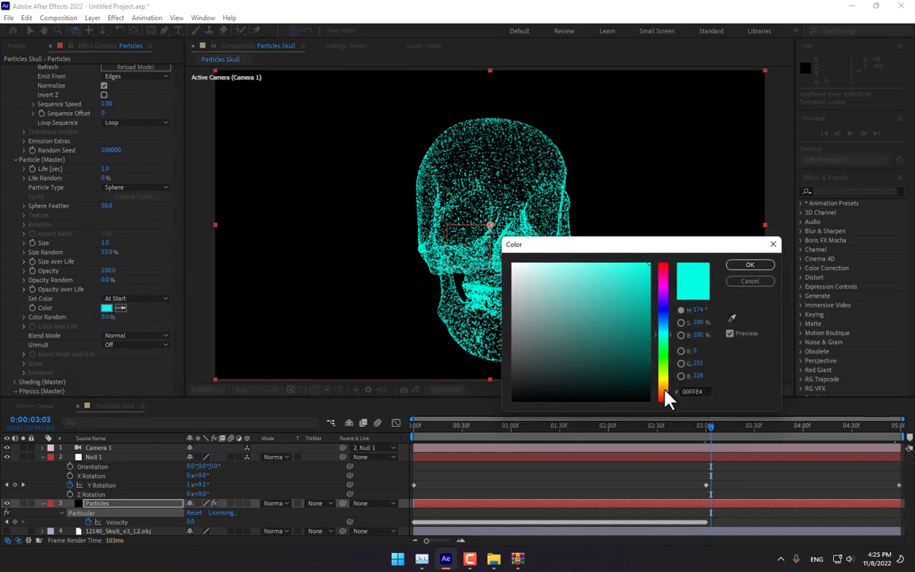
{"action": "left_click", "coordinate": [666, 386]}
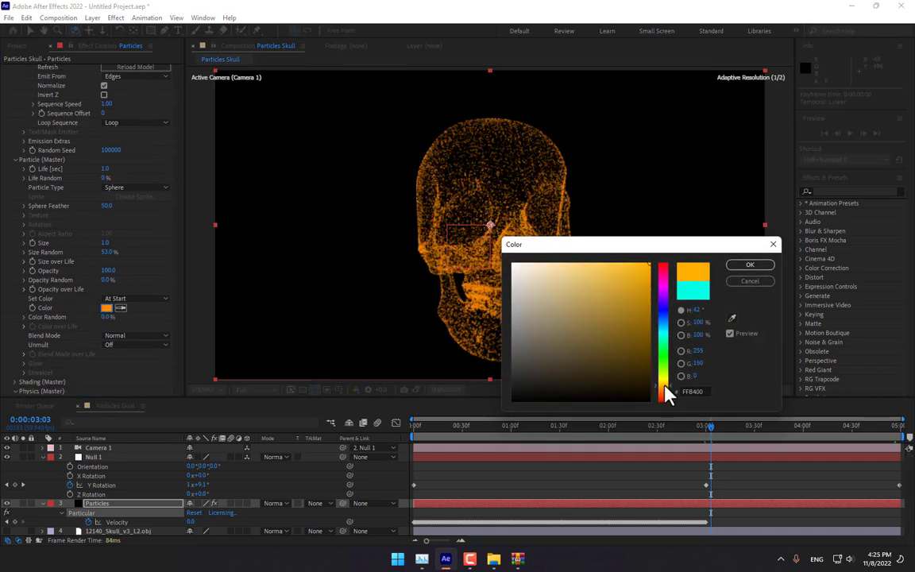
{"action": "left_click", "coordinate": [665, 385]}
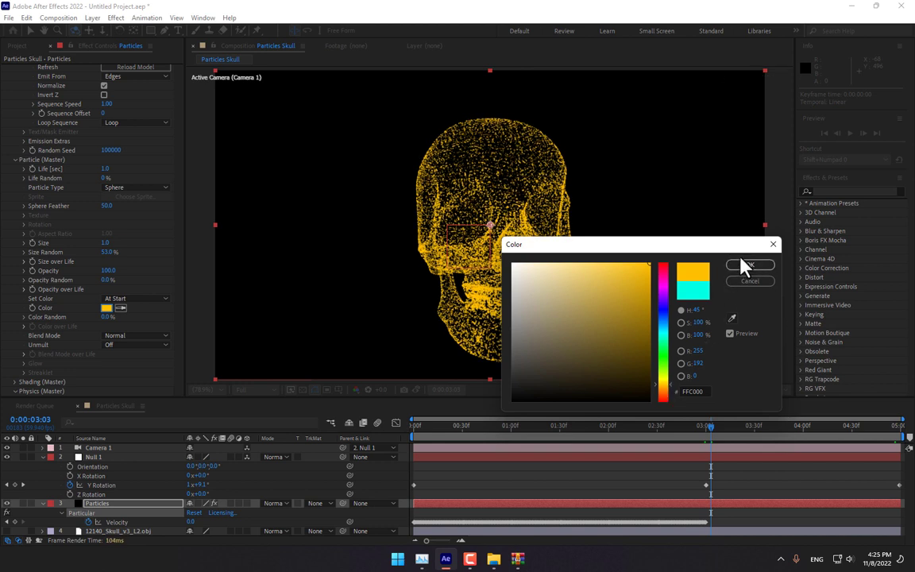
{"action": "left_click", "coordinate": [744, 266]}
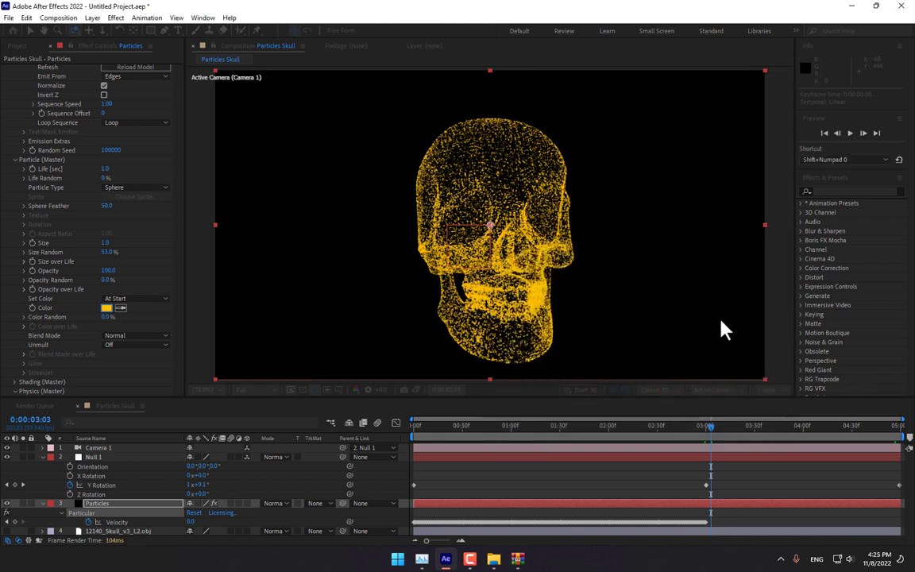
- Add a Glow effect to the Particles layer with an 84.7% threshold
{"action": "left_click", "coordinate": [853, 191]}
{"action": "type", "text": "glow"}
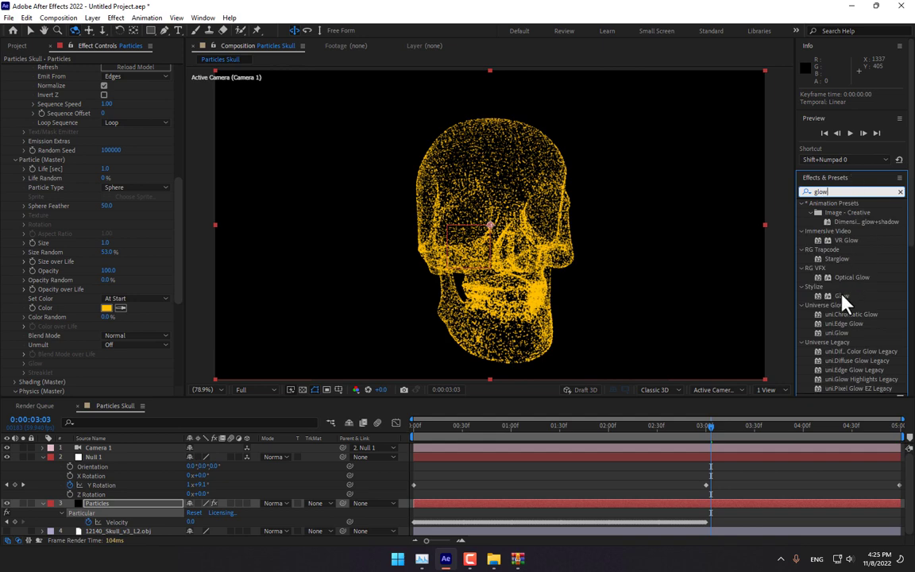
{"action": "left_click_drag", "start_coordinate": [843, 296], "coordinate": [568, 316]}
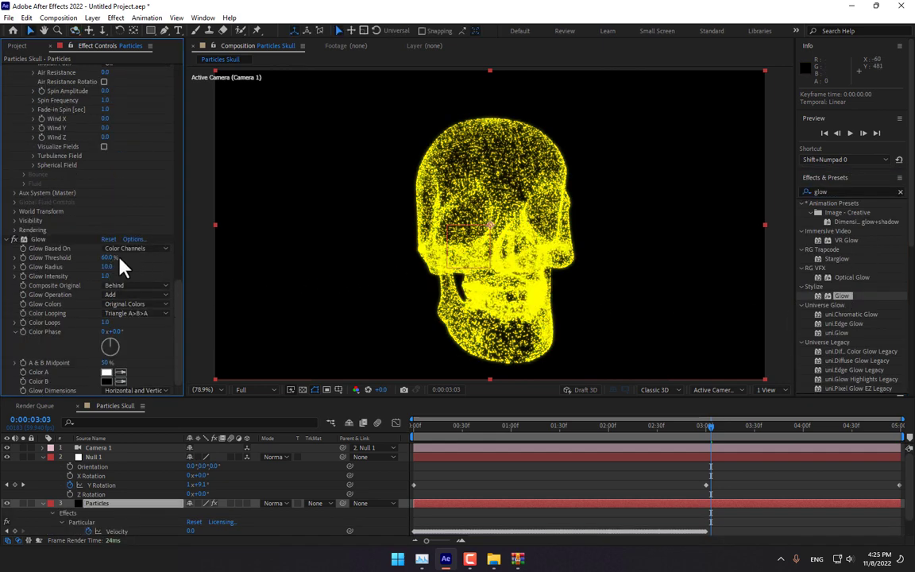
{"action": "left_click_drag", "start_coordinate": [112, 258], "coordinate": [139, 267]}
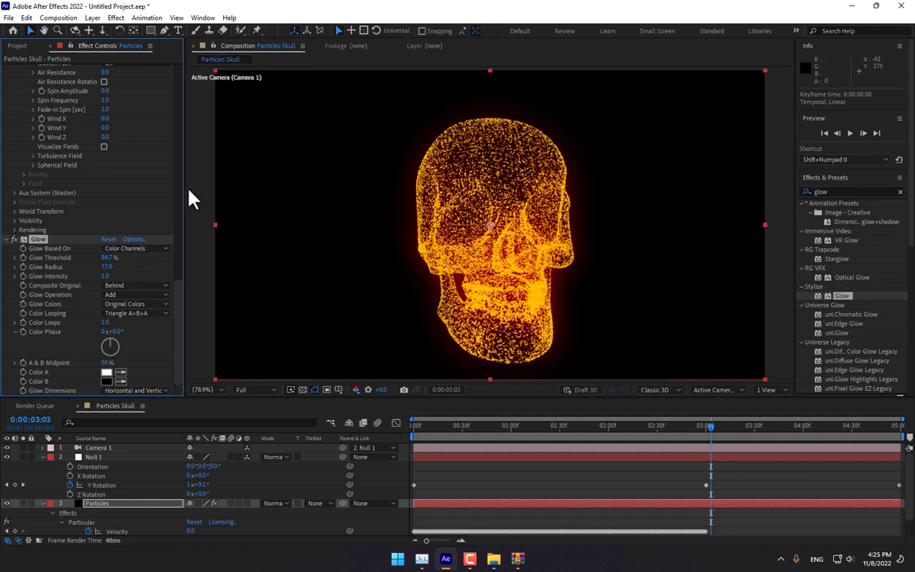
- Reduce Particular's particle Size to 0.5
{"action": "left_click_drag", "start_coordinate": [179, 280], "coordinate": [184, 225]}
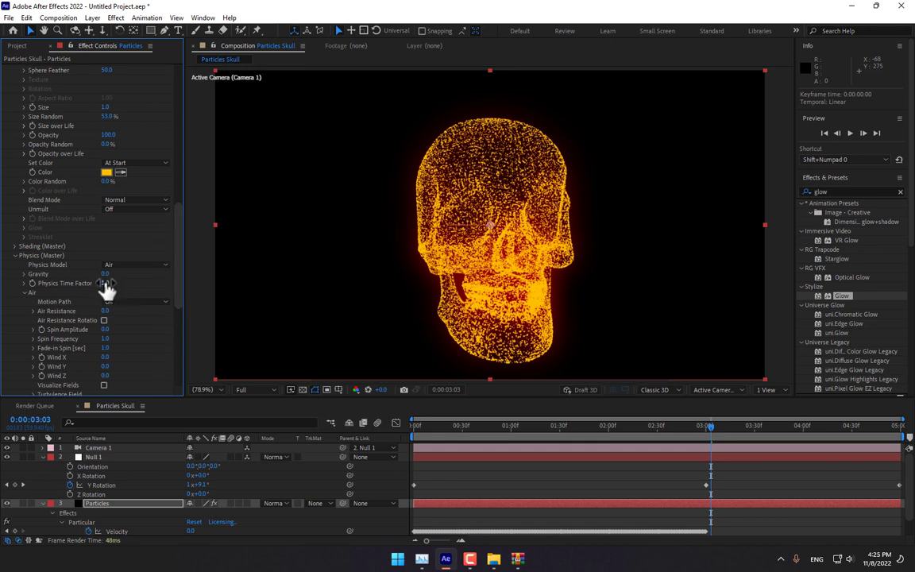
{"action": "scroll", "coordinate": [143, 249], "scroll_direction": "up", "scroll_amount": 2}
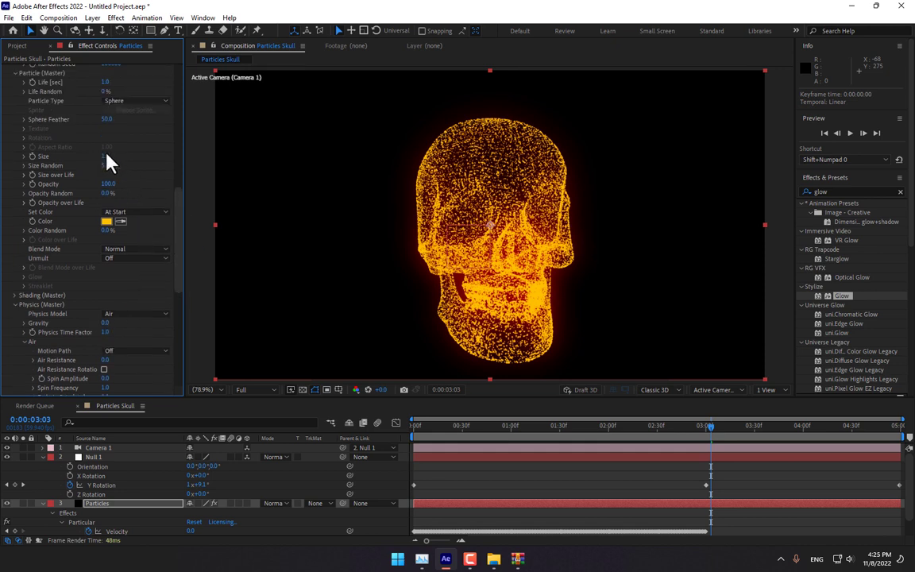
{"action": "type", "text": "0.5"}
{"action": "key", "text": "Return"}
- Preview the skull assembling from frame zero, then park the playhead near 0:00:03:13
{"action": "left_click_drag", "start_coordinate": [463, 433], "coordinate": [391, 436]}
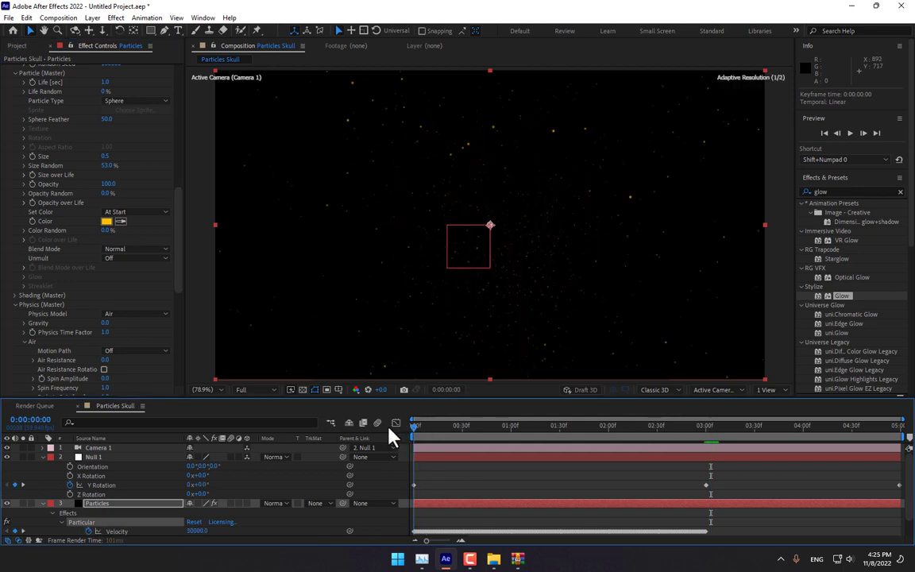
{"action": "left_click", "coordinate": [850, 135]}
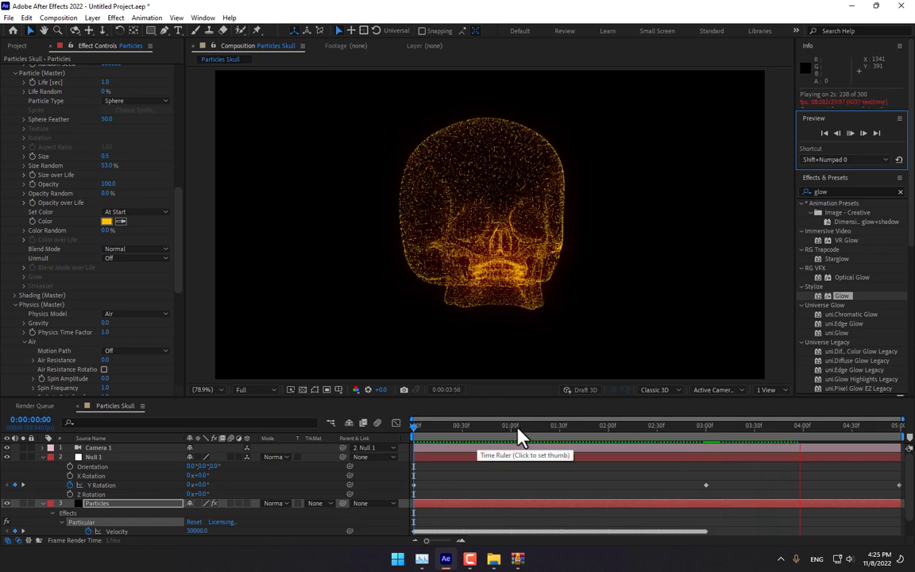
{"action": "key", "text": "space"}
{"action": "left_click_drag", "start_coordinate": [577, 441], "coordinate": [698, 435]}
- Create a new black solid layer named 'Grid'
{"action": "right_click", "coordinate": [398, 475]}
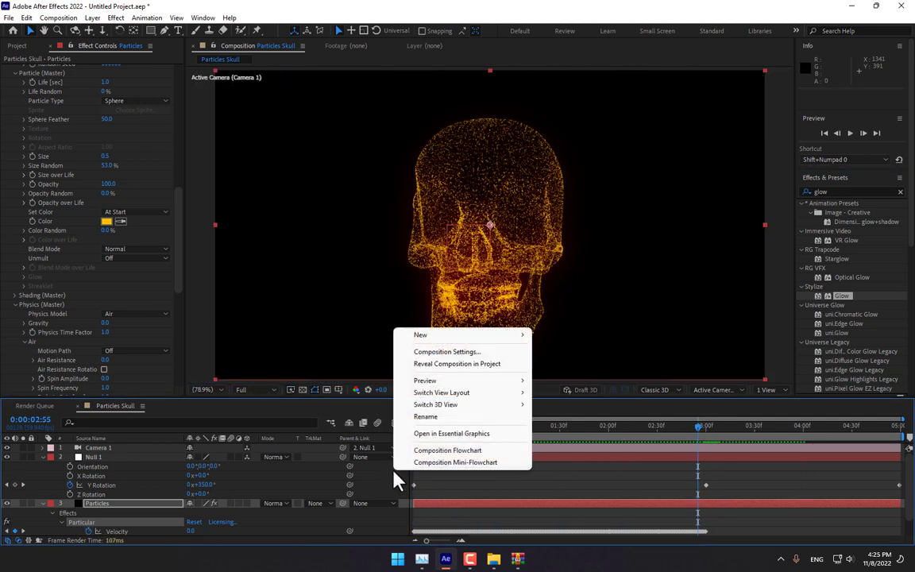
{"action": "mouse_move", "coordinate": [476, 335]}
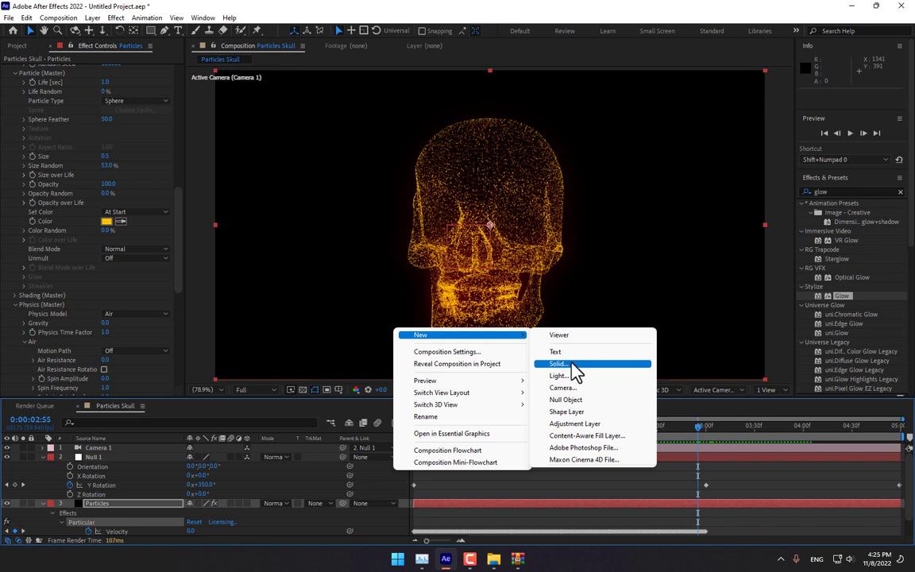
{"action": "left_click", "coordinate": [574, 366]}
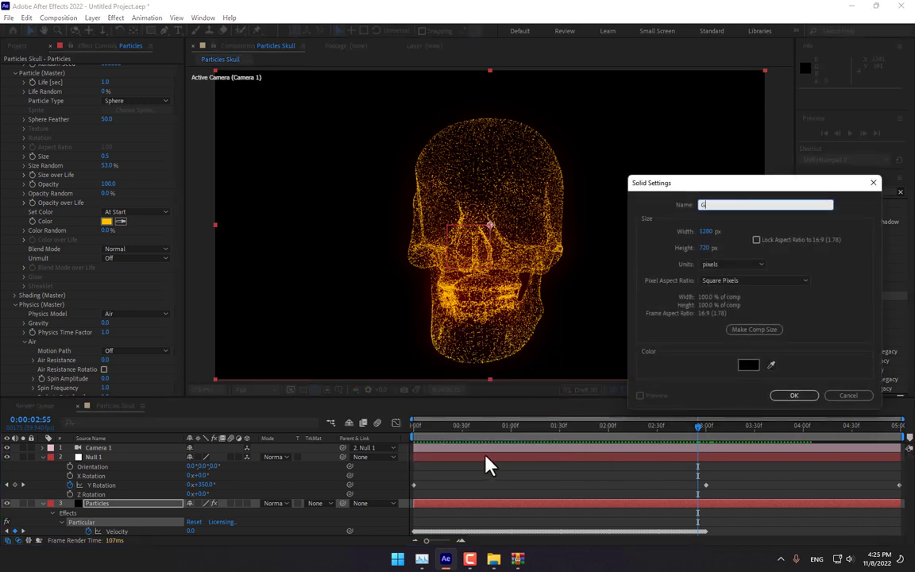
{"action": "type", "text": "Grid"}
{"action": "key", "text": "Return"}
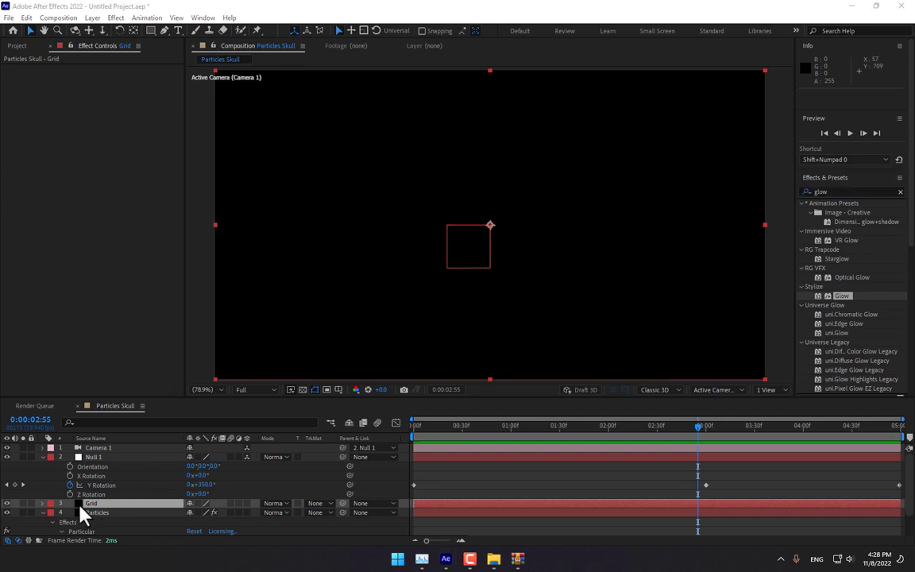
- Apply the Grid effect to the Grid layer, found by searching 'grid' in Effects & Presets
{"action": "left_click", "coordinate": [91, 506]}
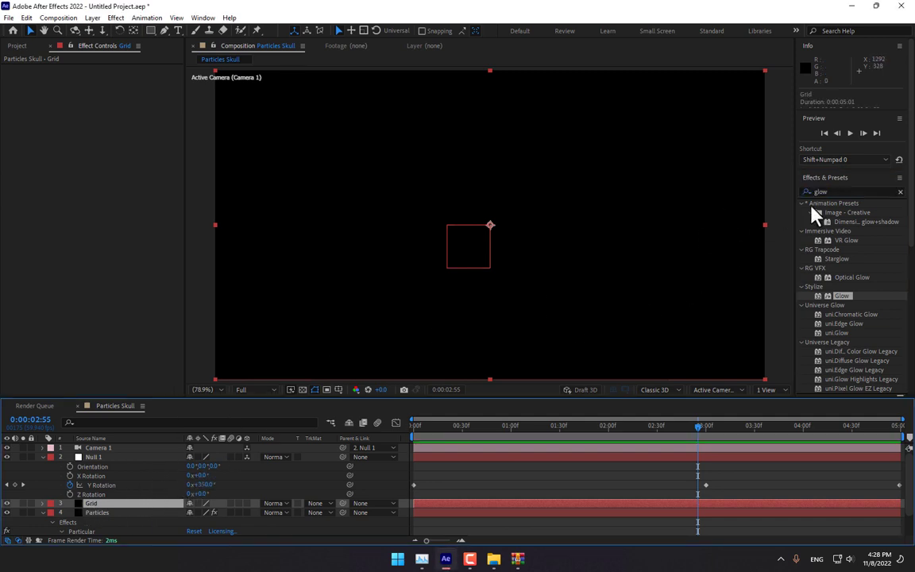
{"action": "left_click", "coordinate": [830, 192]}
{"action": "type", "text": "g"}
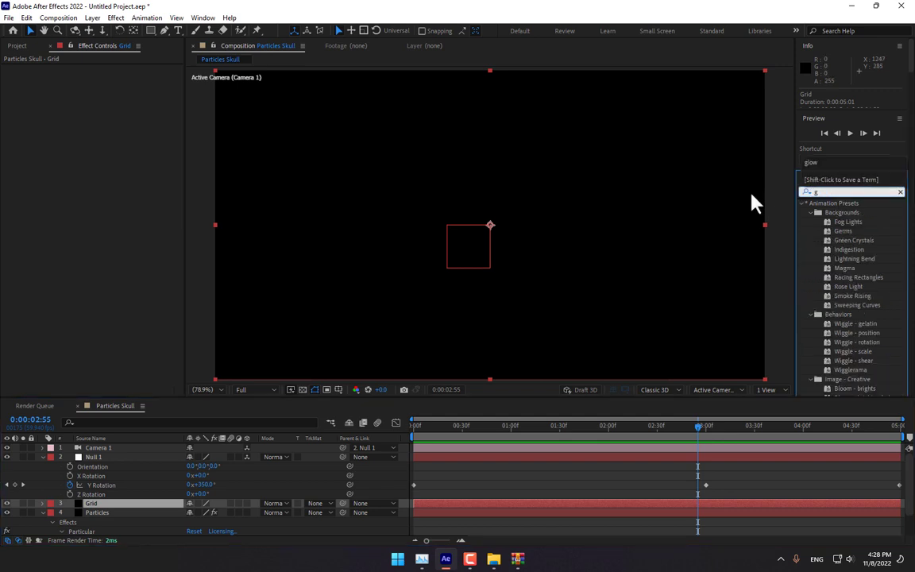
{"action": "type", "text": "rid"}
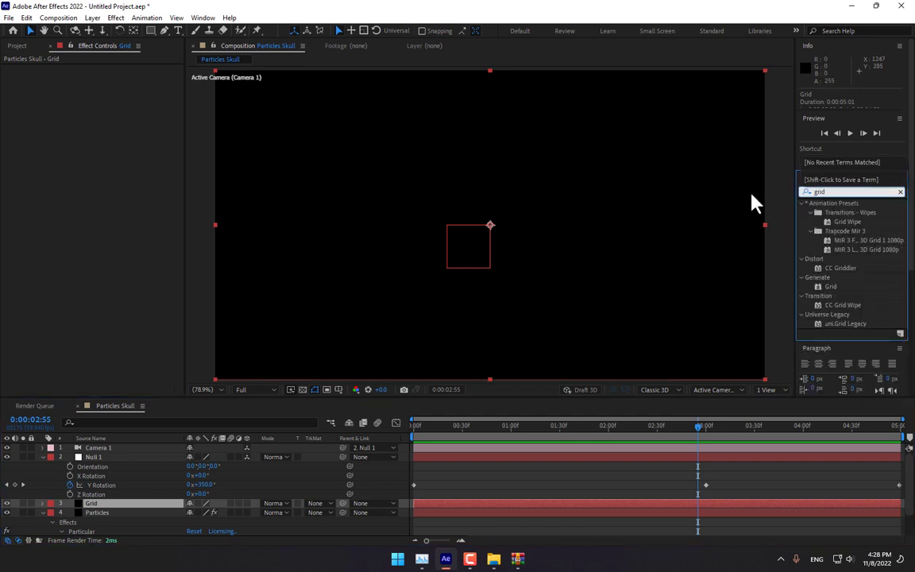
{"action": "double_click", "coordinate": [832, 287]}
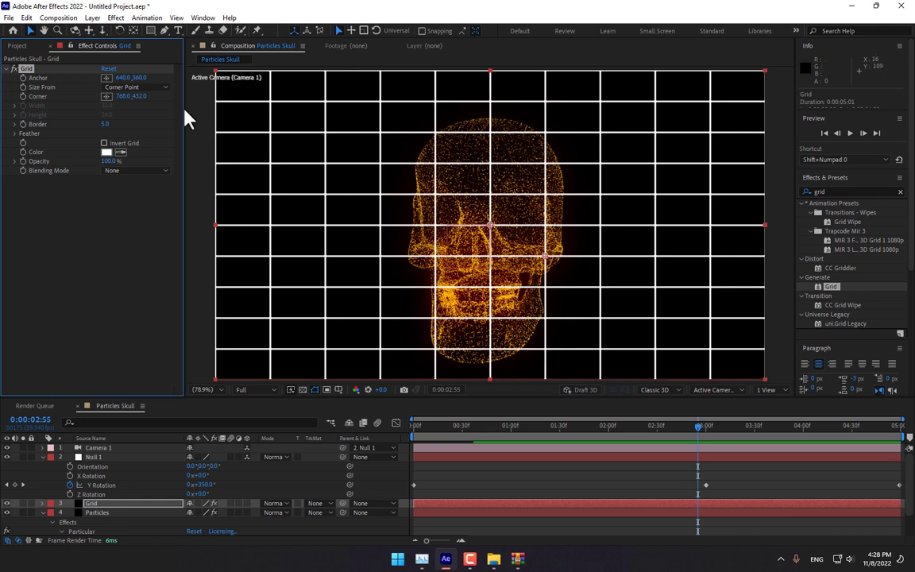
- Enlarge the grid cells (Corner 798.5, 540.2), set Border to 2, and duplicate the Grid layer
{"action": "mouse_move", "coordinate": [140, 96]}
{"action": "left_mouse_down"}
{"action": "mouse_move", "coordinate": [191, 107]}
{"action": "mouse_move", "coordinate": [125, 98]}
{"action": "mouse_move", "coordinate": [157, 107]}
{"action": "mouse_move", "coordinate": [152, 99]}
{"action": "left_mouse_up"}
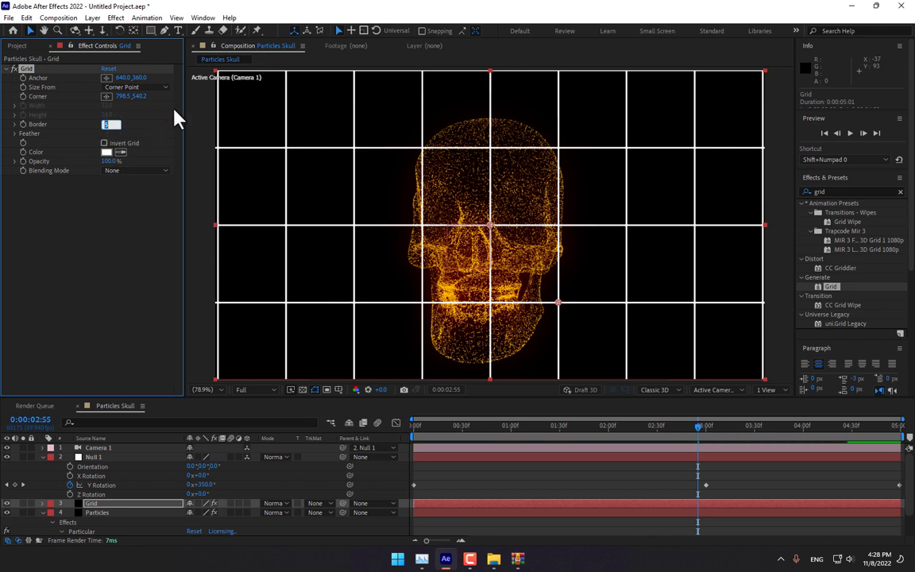
{"action": "type", "text": "2"}
{"action": "key", "text": "Return"}
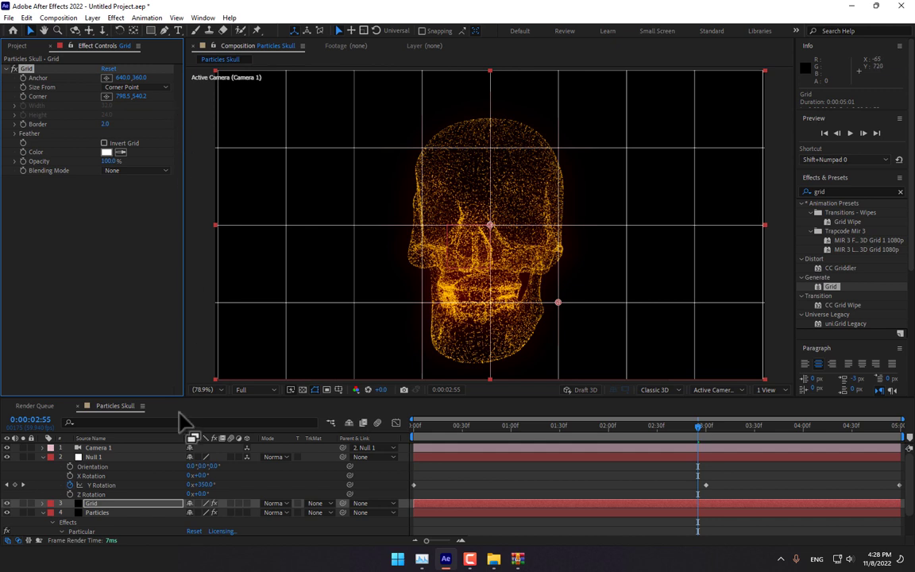
{"action": "left_click", "coordinate": [132, 504]}
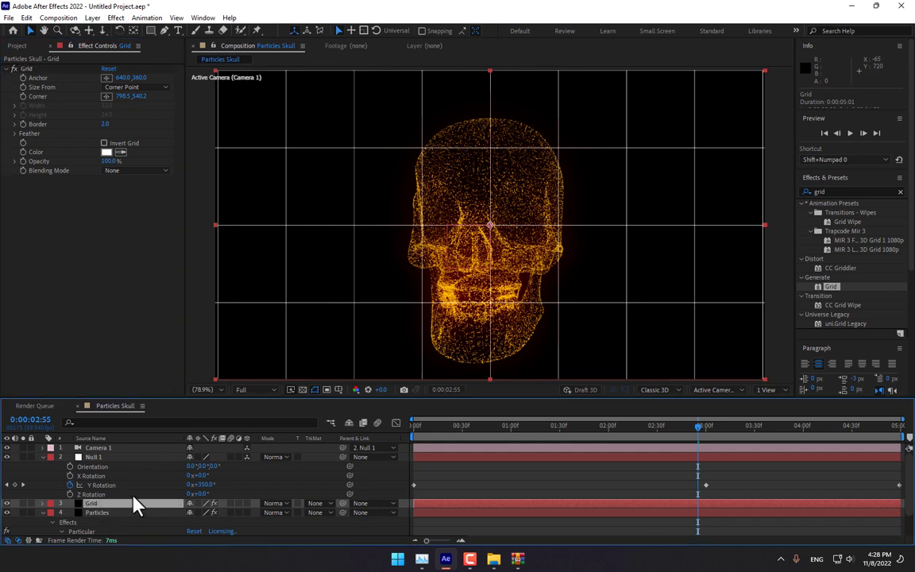
{"action": "key", "text": "ctrl+d"}
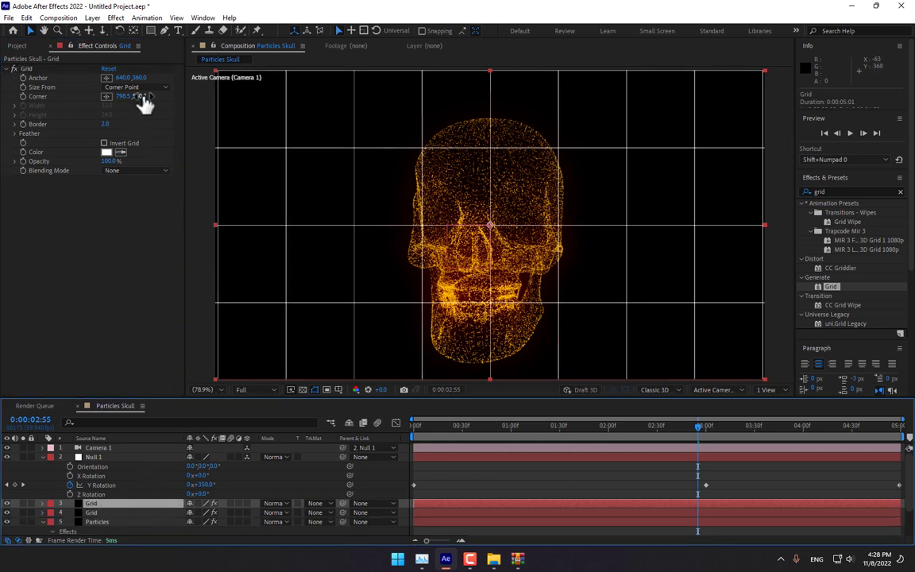
- Give the duplicate grid Border 1.0 and Corner about 679.4, 324.0 for much finer cells
{"action": "left_click_drag", "start_coordinate": [141, 97], "coordinate": [109, 120]}
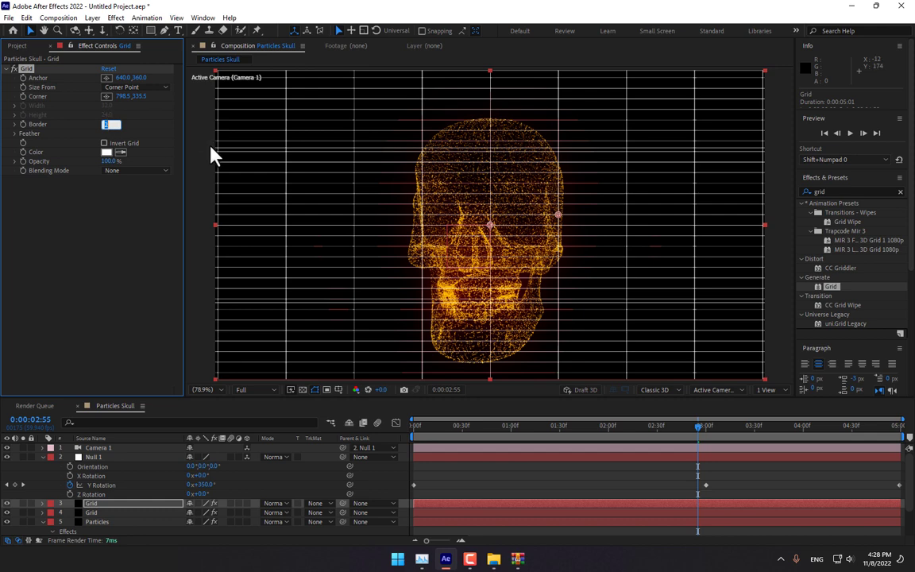
{"action": "type", "text": "1"}
{"action": "key", "text": "Return"}
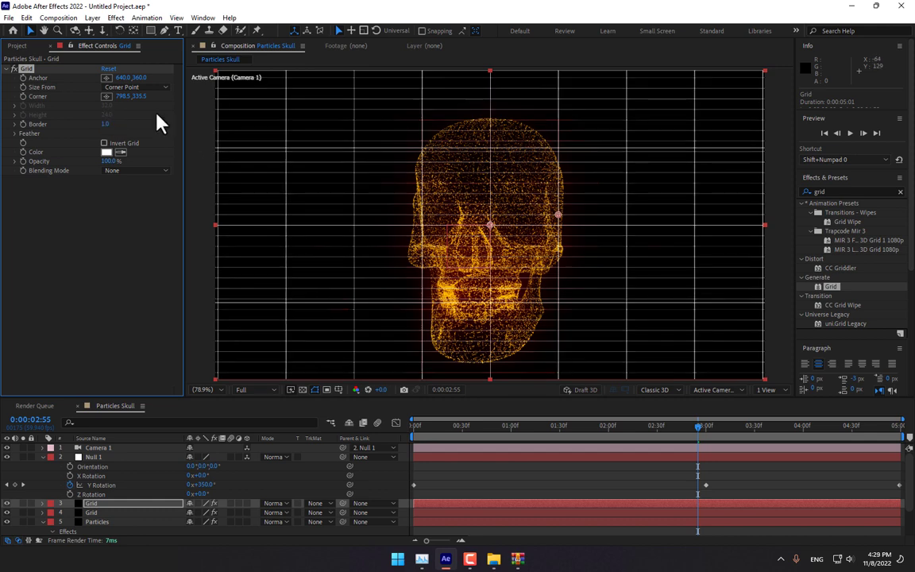
{"action": "left_click_drag", "start_coordinate": [120, 96], "coordinate": [69, 119]}
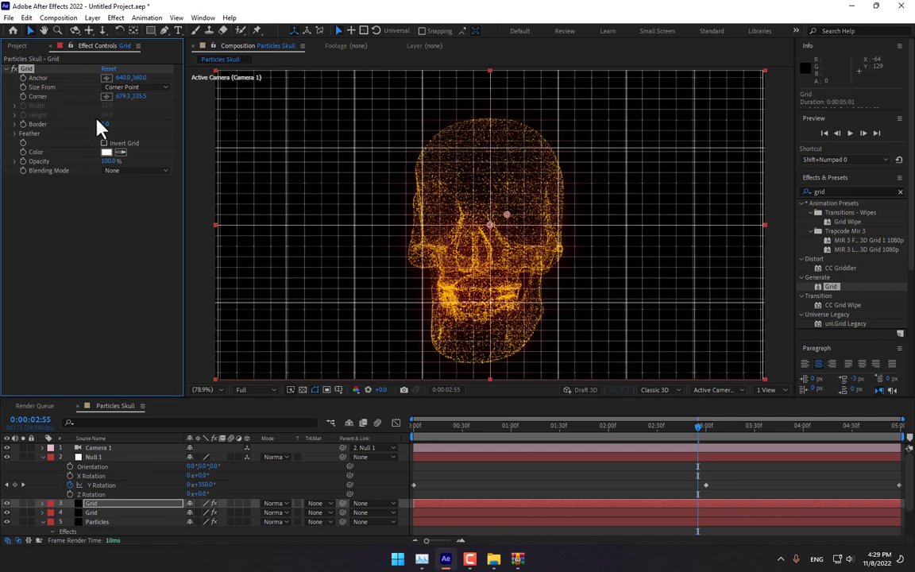
{"action": "left_click_drag", "start_coordinate": [135, 98], "coordinate": [22, 143]}
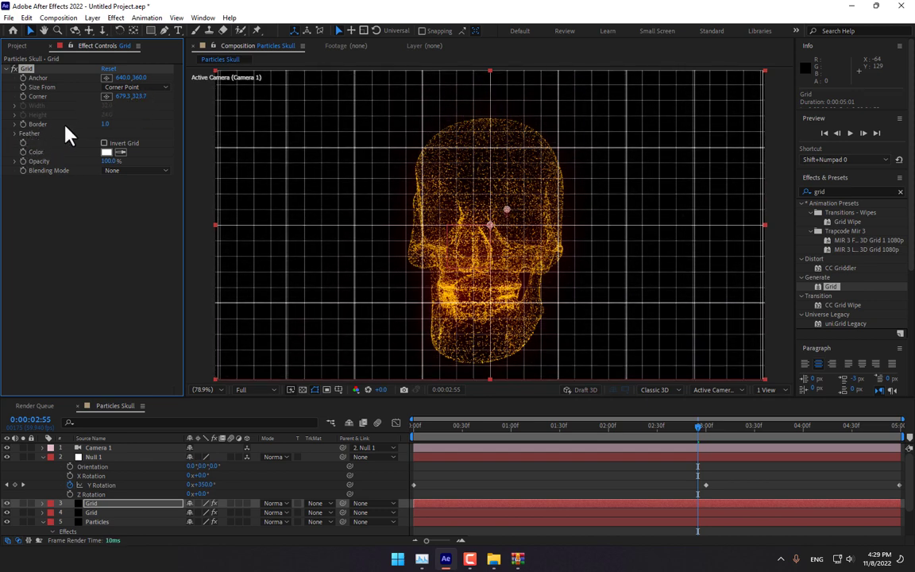
{"action": "left_click_drag", "start_coordinate": [125, 99], "coordinate": [153, 104]}
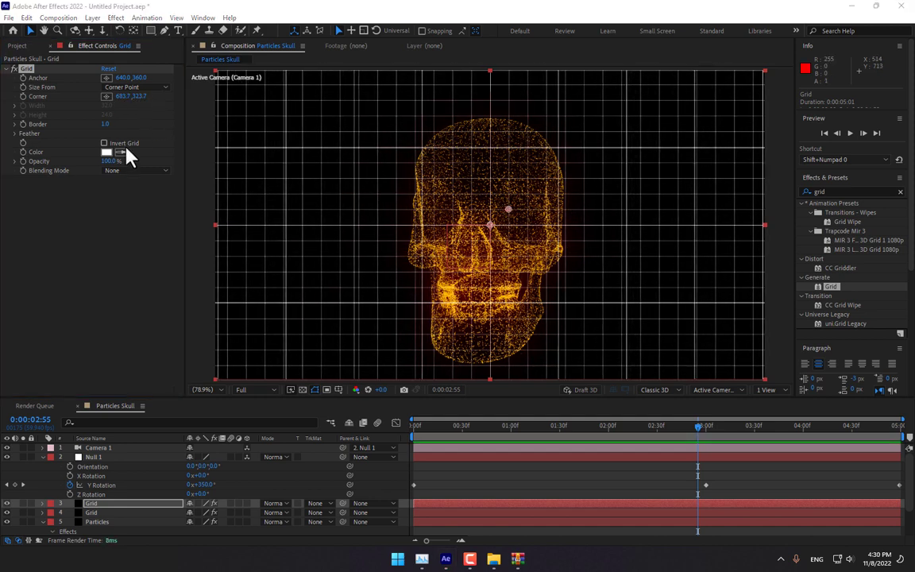
{"action": "left_click", "coordinate": [98, 505]}
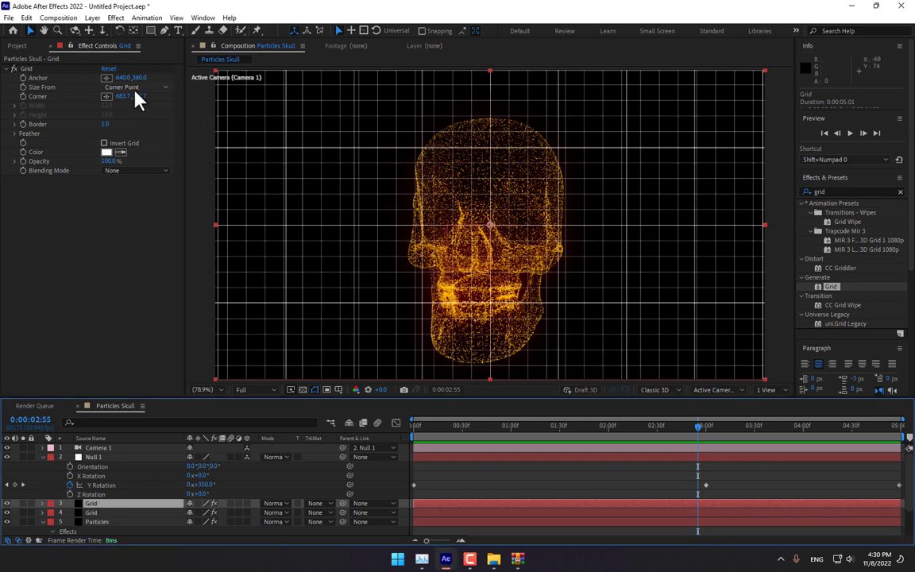
{"action": "left_click_drag", "start_coordinate": [137, 96], "coordinate": [74, 98]}
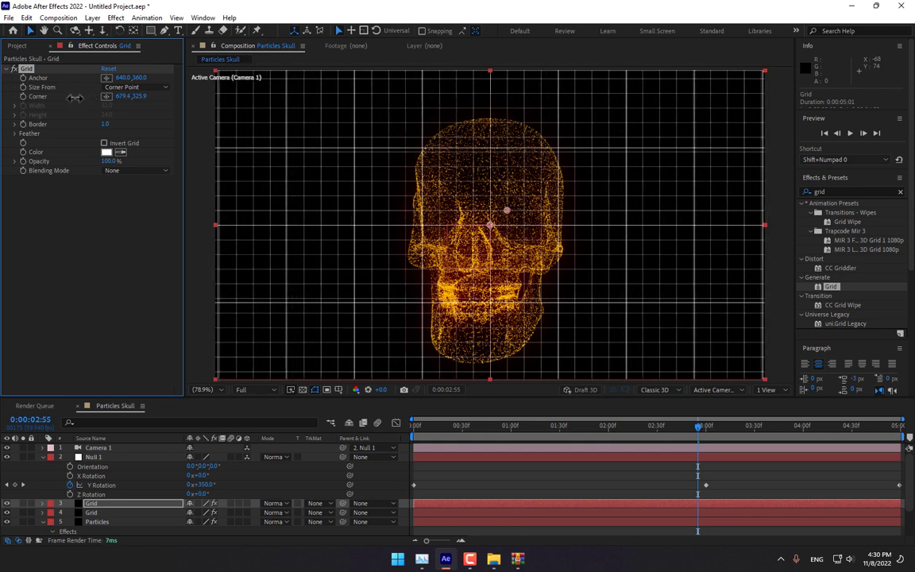
{"action": "left_click_drag", "start_coordinate": [137, 96], "coordinate": [124, 96]}
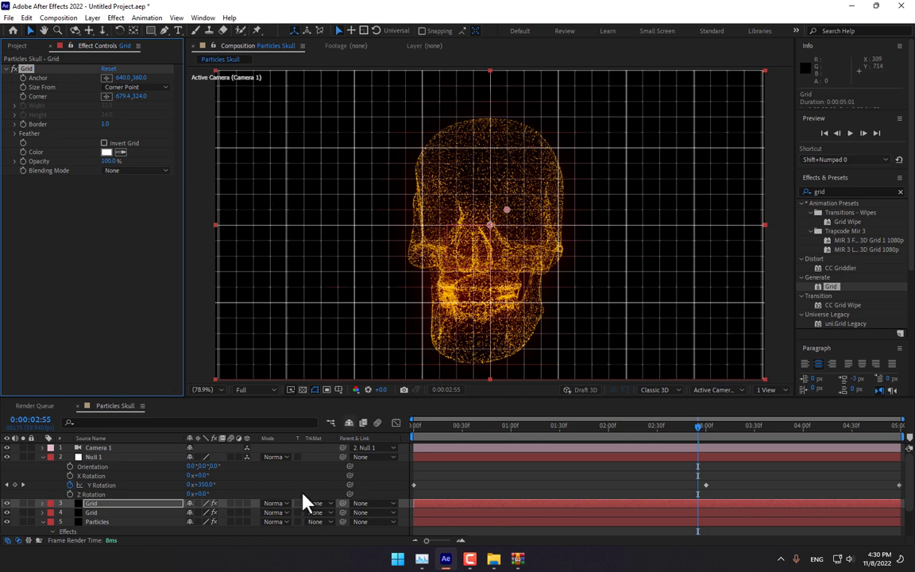
- Color the original Grid layer's lines a fully saturated orange
{"action": "left_click", "coordinate": [97, 512]}
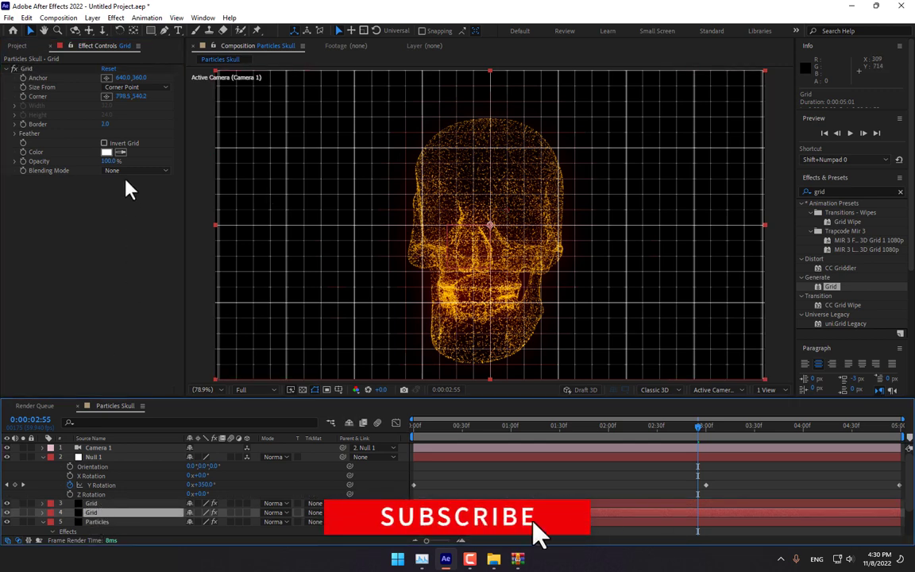
{"action": "left_click", "coordinate": [107, 153]}
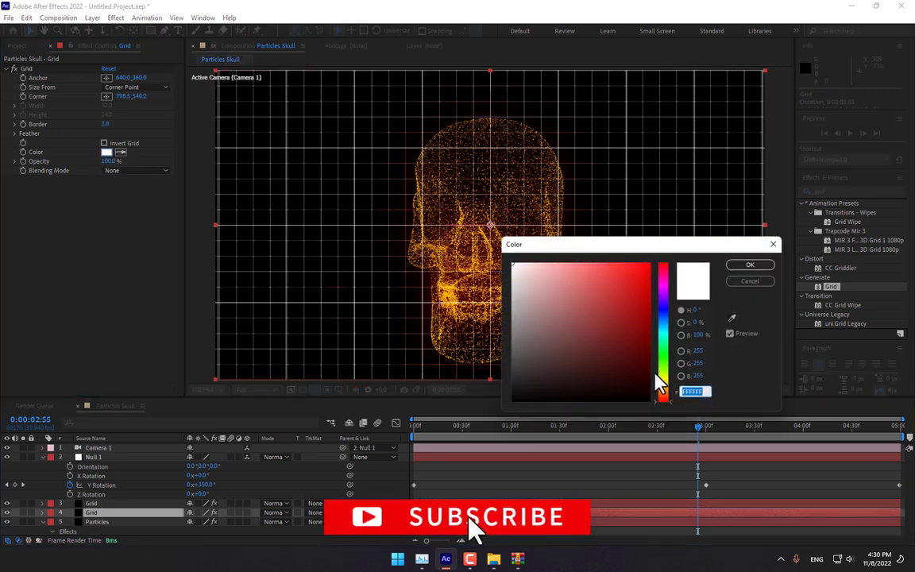
{"action": "left_click", "coordinate": [662, 387]}
{"action": "left_click_drag", "start_coordinate": [647, 283], "coordinate": [662, 231]}
{"action": "left_click", "coordinate": [758, 268]}
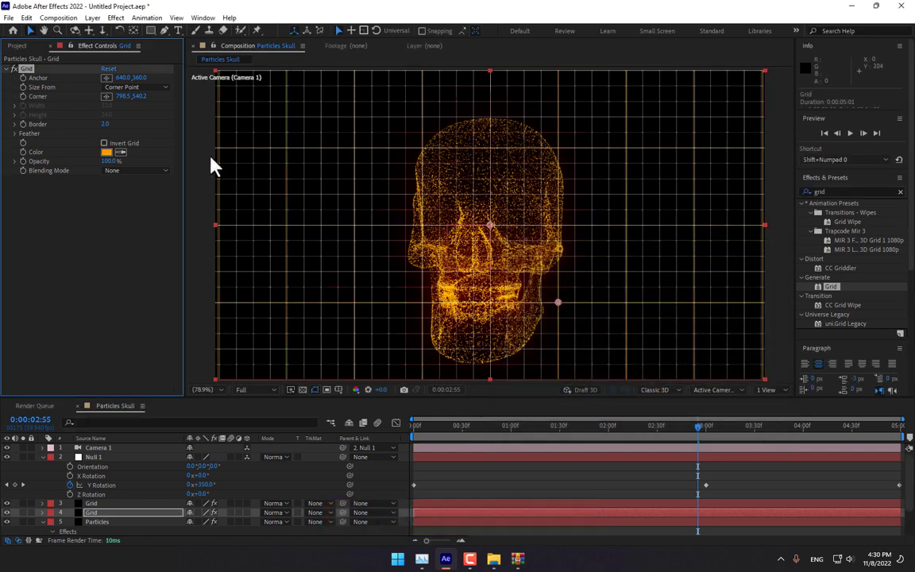
- Set the other Grid layer's color to bright yellow FDFF43 and select both Grid layers
{"action": "left_click", "coordinate": [94, 507]}
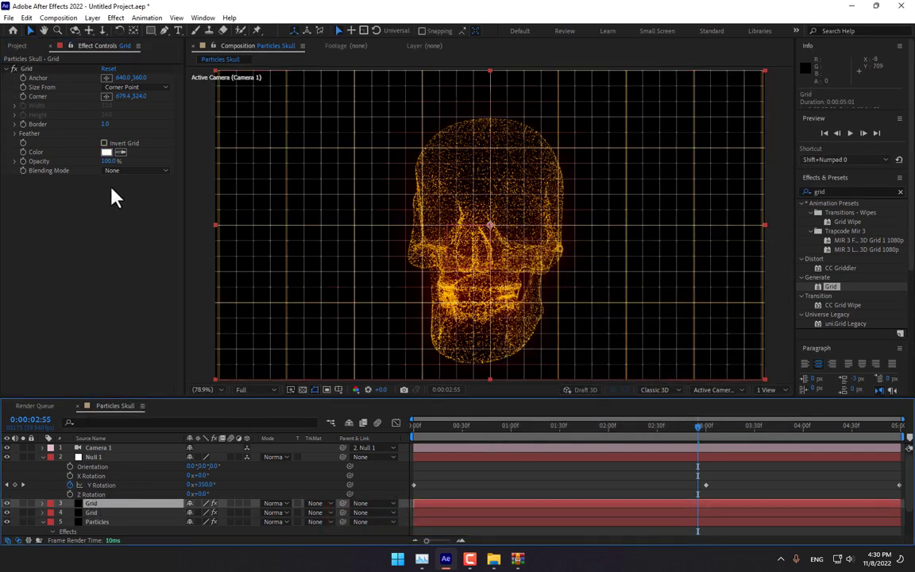
{"action": "left_click", "coordinate": [106, 151]}
{"action": "left_click", "coordinate": [662, 379]}
{"action": "left_click_drag", "start_coordinate": [598, 325], "coordinate": [614, 237]}
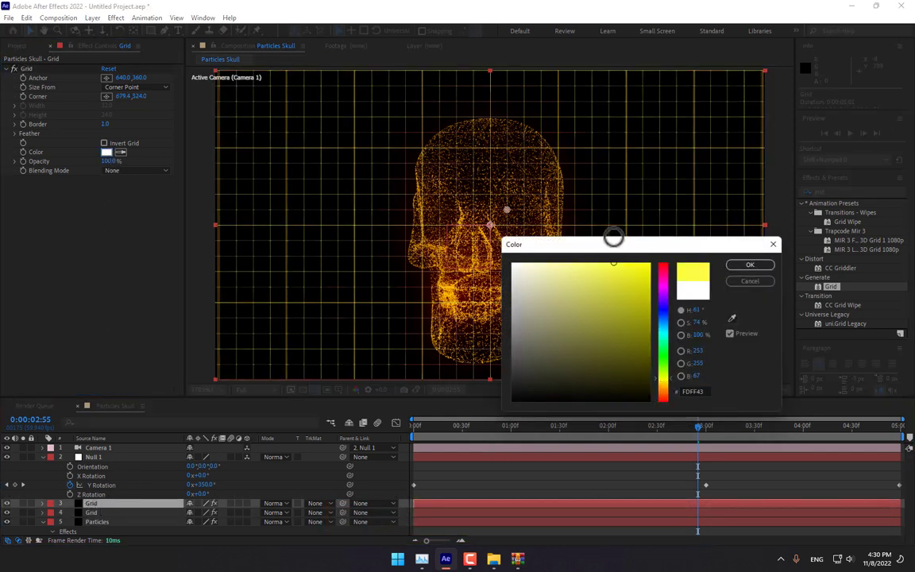
{"action": "left_click", "coordinate": [751, 266]}
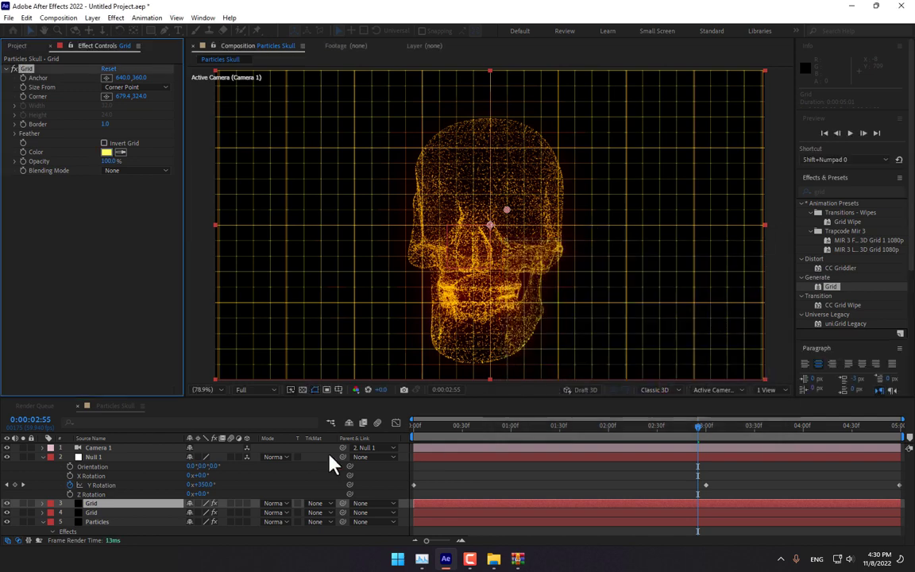
{"action": "left_click", "coordinate": [106, 514], "text": "shift"}
- Pre-compose both Grid layers into one composition named 'Grid', moving all attributes
{"action": "right_click", "coordinate": [106, 513]}
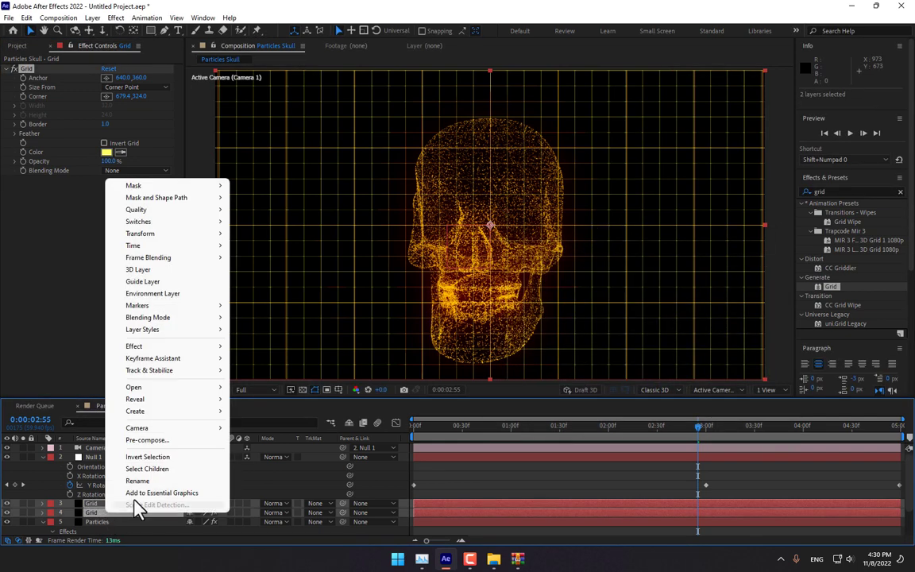
{"action": "left_click", "coordinate": [167, 441]}
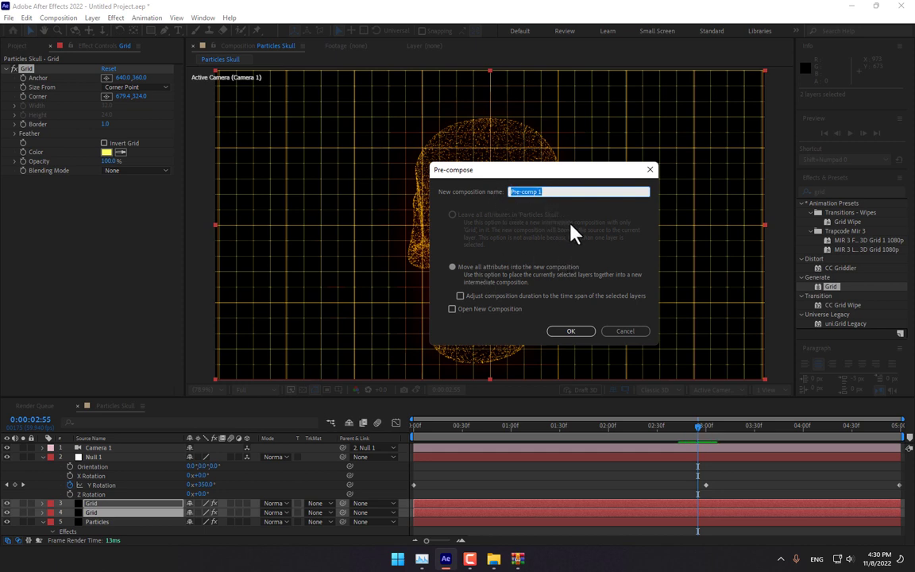
{"action": "type", "text": "Grid"}
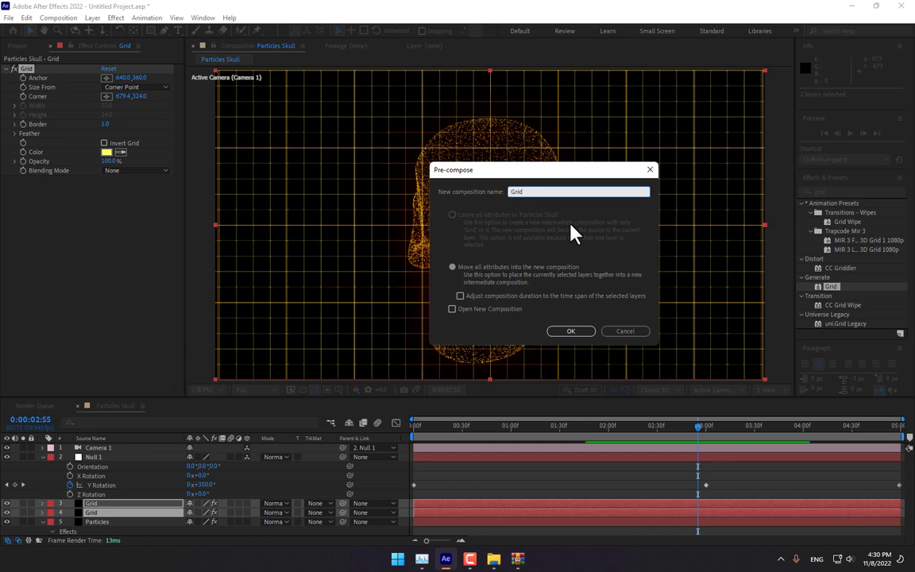
{"action": "left_click", "coordinate": [584, 331]}
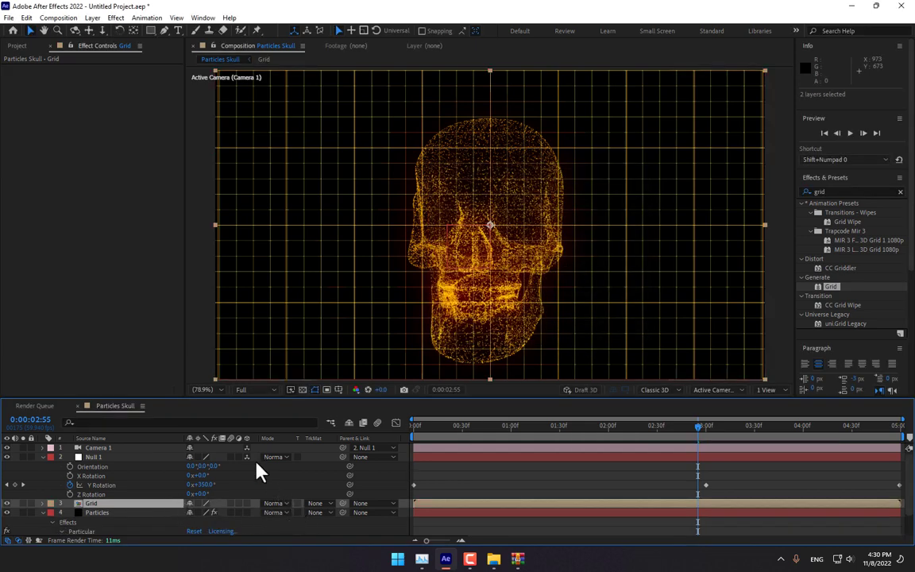
- Make the Grid pre-comp 3D, rotate it 90° on X, and lower it into a floor
{"action": "left_click", "coordinate": [246, 503]}
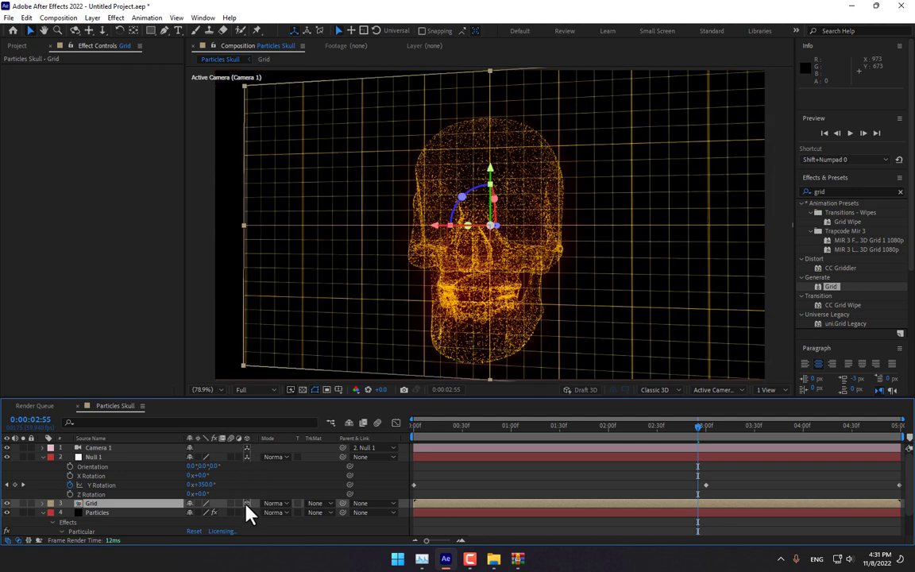
{"action": "key", "text": "w"}
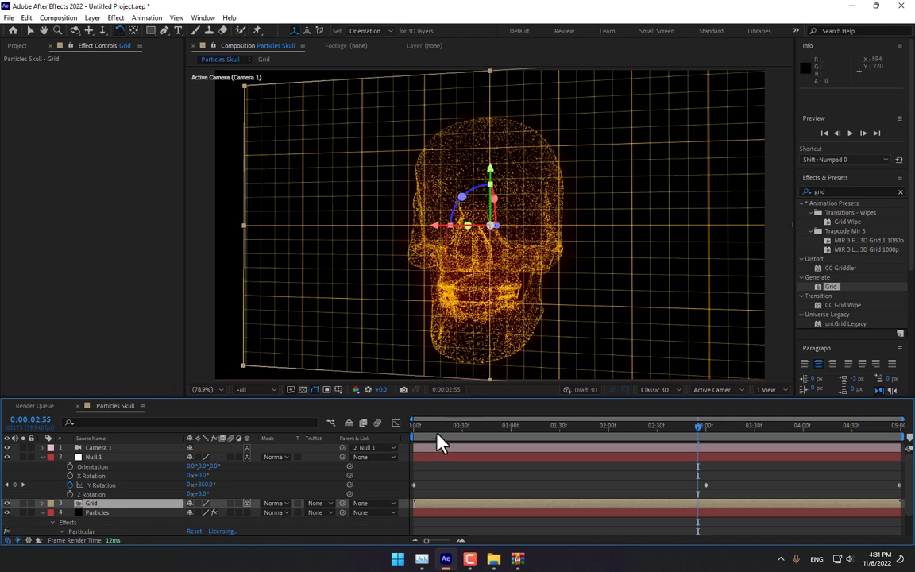
{"action": "key", "text": "Home"}
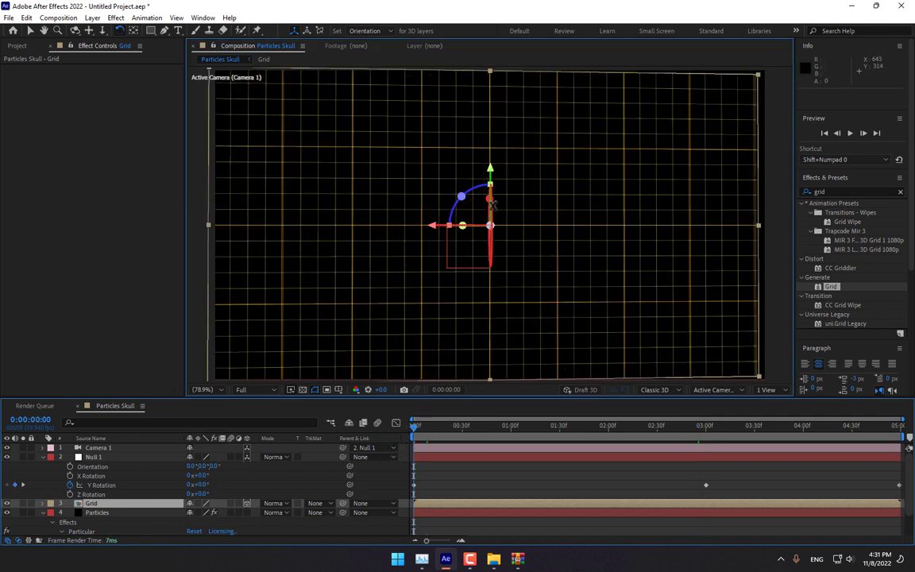
{"action": "left_click_drag", "start_coordinate": [491, 198], "coordinate": [491, 171]}
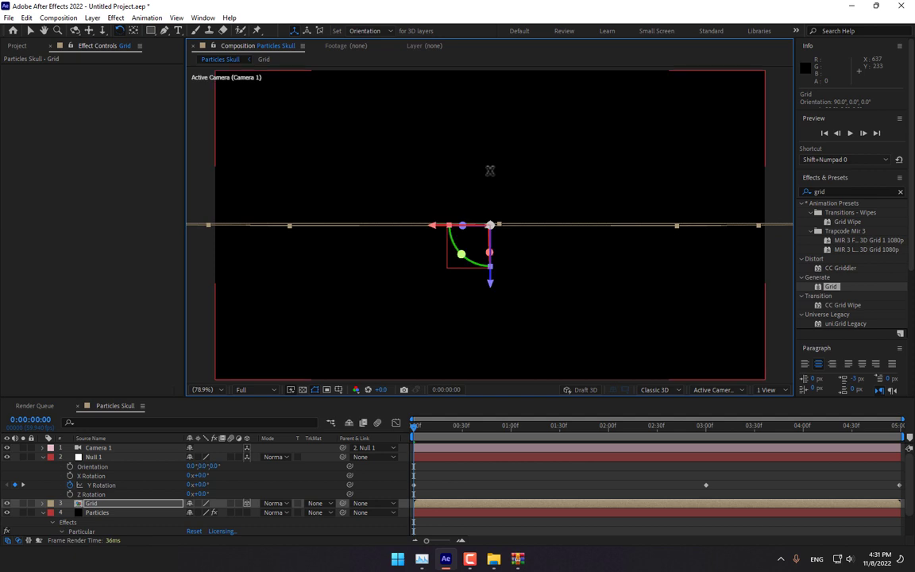
{"action": "key", "text": "v"}
{"action": "left_click_drag", "start_coordinate": [490, 287], "coordinate": [481, 369]}
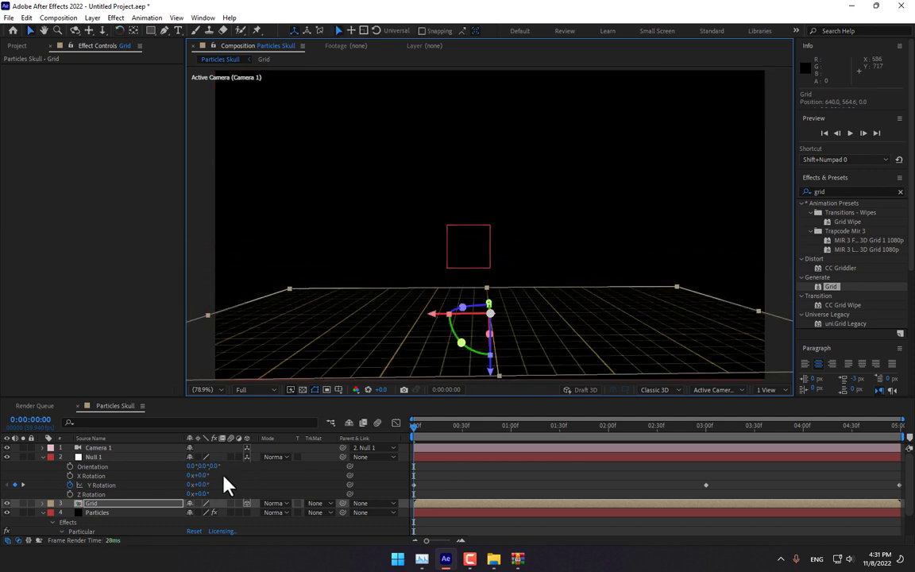
- Scale the grid floor down to 50%, checking it against the particles
{"action": "mouse_move", "coordinate": [431, 436]}
{"action": "left_mouse_down"}
{"action": "mouse_move", "coordinate": [562, 430]}
{"action": "mouse_move", "coordinate": [412, 435]}
{"action": "left_mouse_up"}
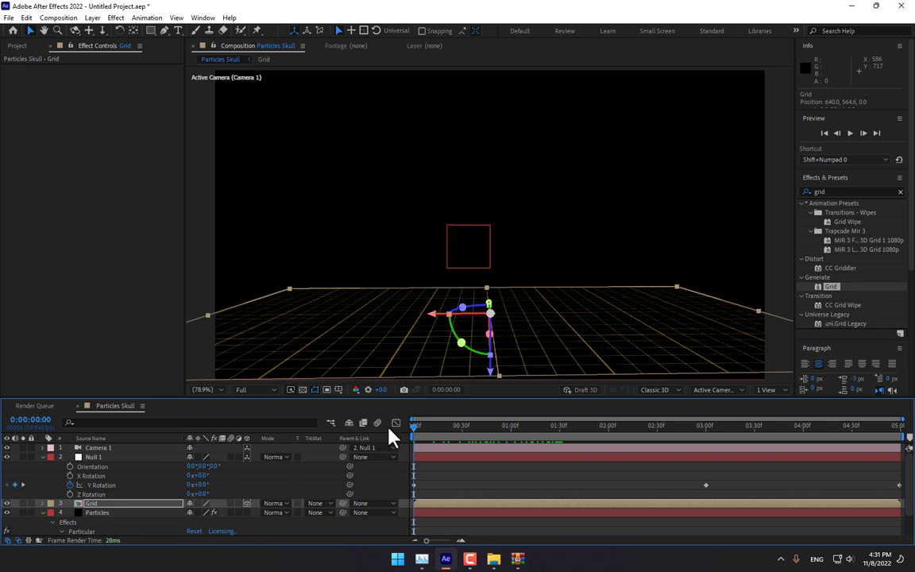
{"action": "left_click_drag", "start_coordinate": [759, 314], "coordinate": [728, 328]}
{"action": "left_click_drag", "start_coordinate": [433, 435], "coordinate": [485, 435]}
{"action": "left_click_drag", "start_coordinate": [491, 279], "coordinate": [490, 292]}
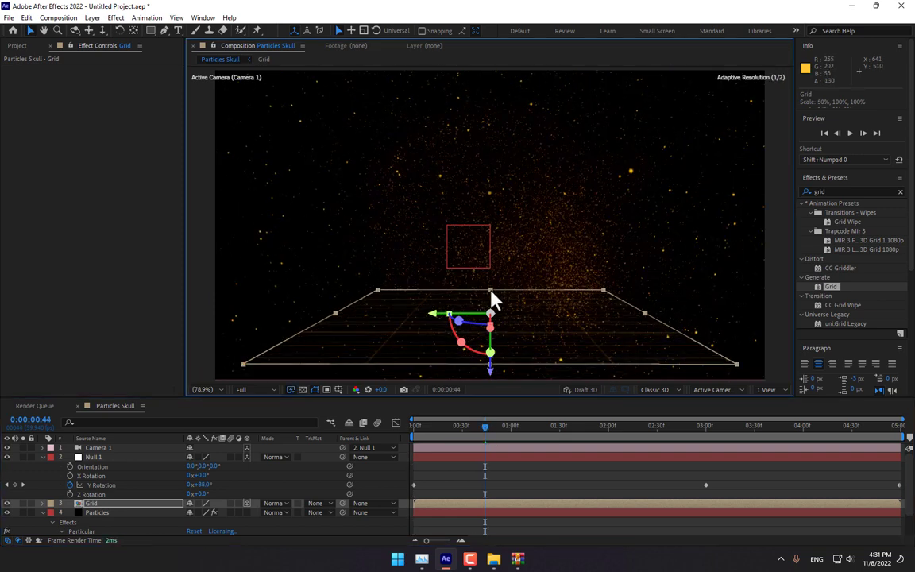
- Scale the Grid floor to 410.2, 827% and push it back along Z beneath the skull
{"action": "key", "text": "s"}
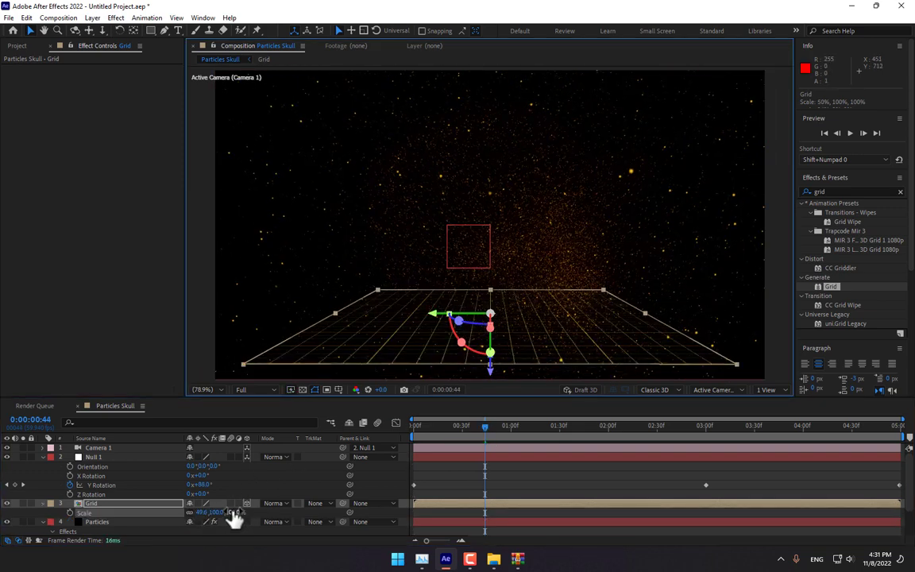
{"action": "left_click_drag", "start_coordinate": [234, 511], "coordinate": [262, 511]}
{"action": "left_click_drag", "start_coordinate": [486, 432], "coordinate": [688, 427]}
{"action": "left_click_drag", "start_coordinate": [236, 517], "coordinate": [318, 483]}
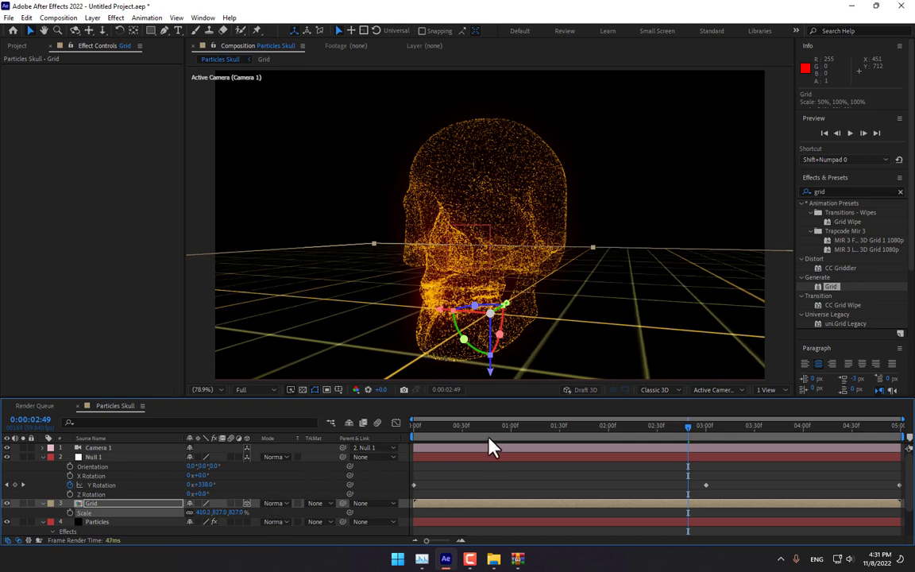
{"action": "left_click_drag", "start_coordinate": [490, 442], "coordinate": [705, 437]}
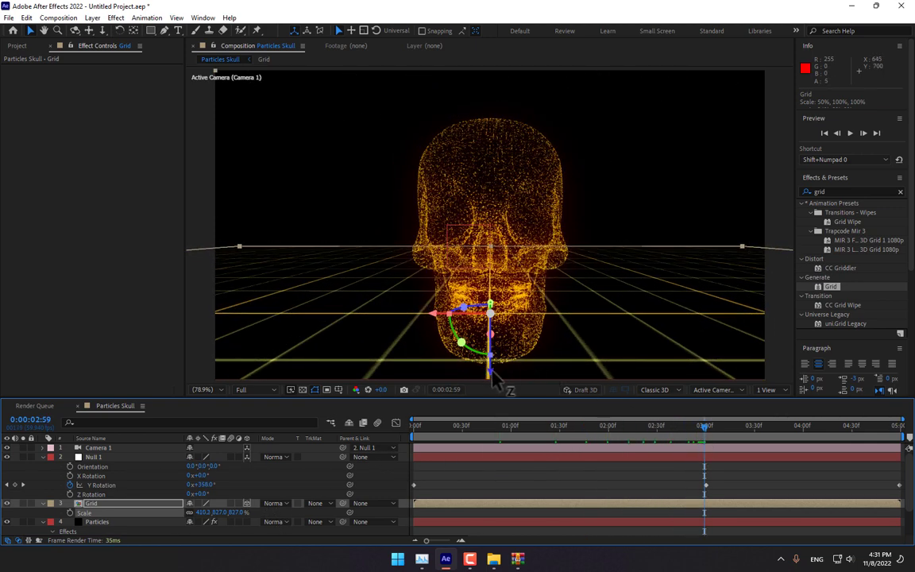
{"action": "left_click_drag", "start_coordinate": [492, 380], "coordinate": [489, 437]}
{"action": "left_click_drag", "start_coordinate": [568, 434], "coordinate": [867, 439]}
{"action": "key", "text": "Home"}
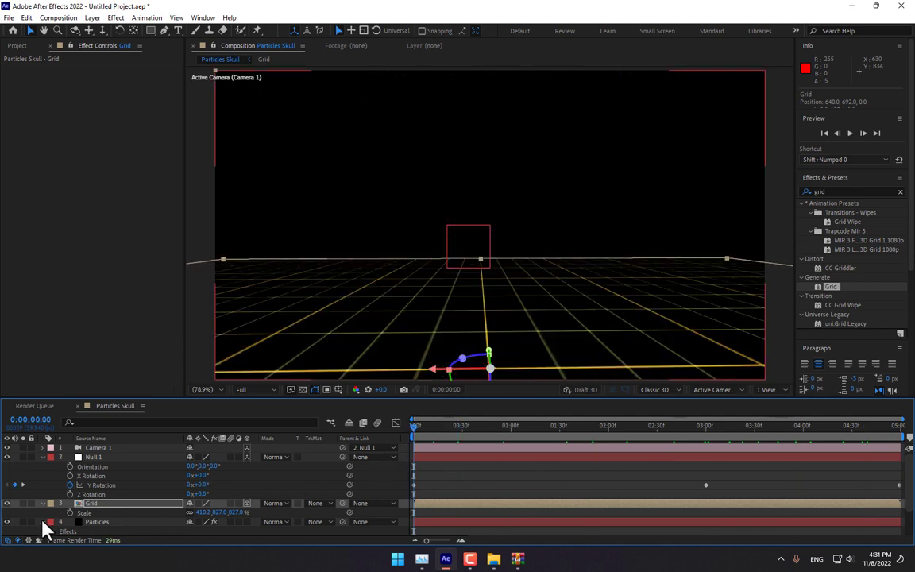
- Keyframe the Grid's opacity at 0% on the first frame
{"action": "key", "text": "t"}
{"action": "left_click", "coordinate": [70, 513]}
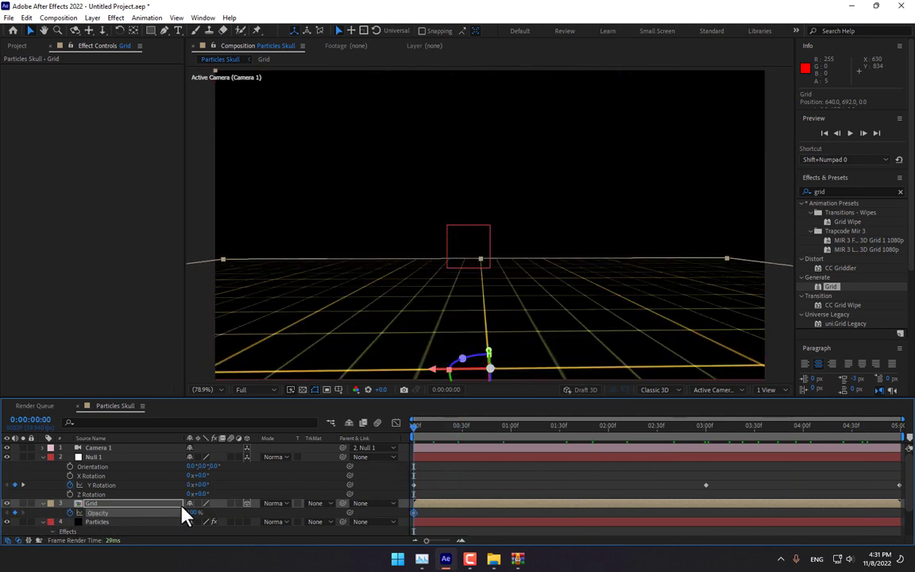
{"action": "type", "text": "0"}
{"action": "key", "text": "Return"}
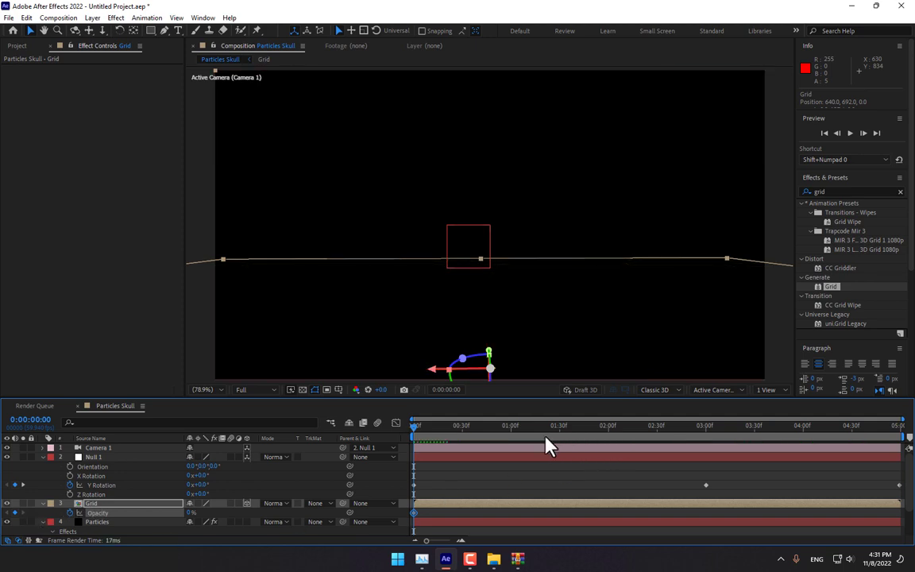
- Keyframe the Grid's opacity at 100% at 2:30 and preview the fade-in
{"action": "left_click", "coordinate": [513, 426]}
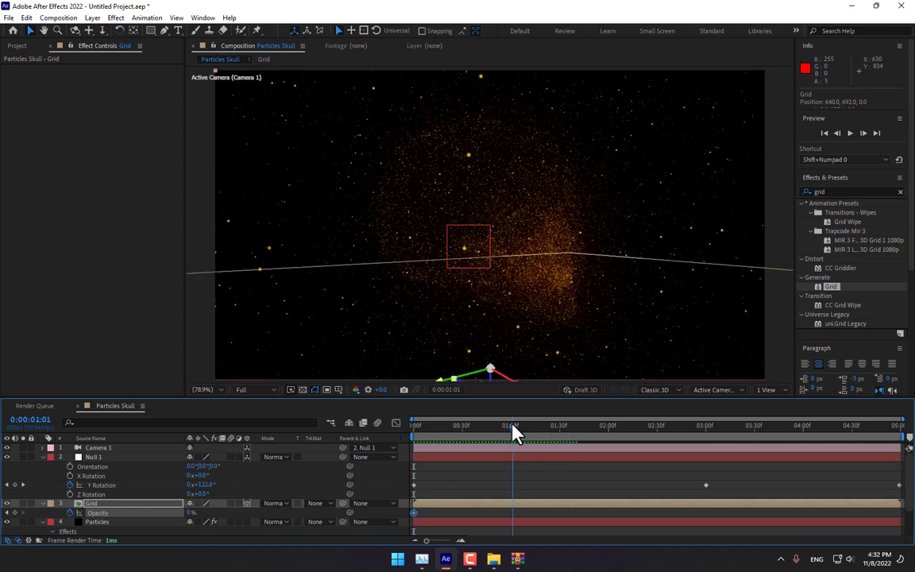
{"action": "left_click_drag", "start_coordinate": [512, 433], "coordinate": [658, 433]}
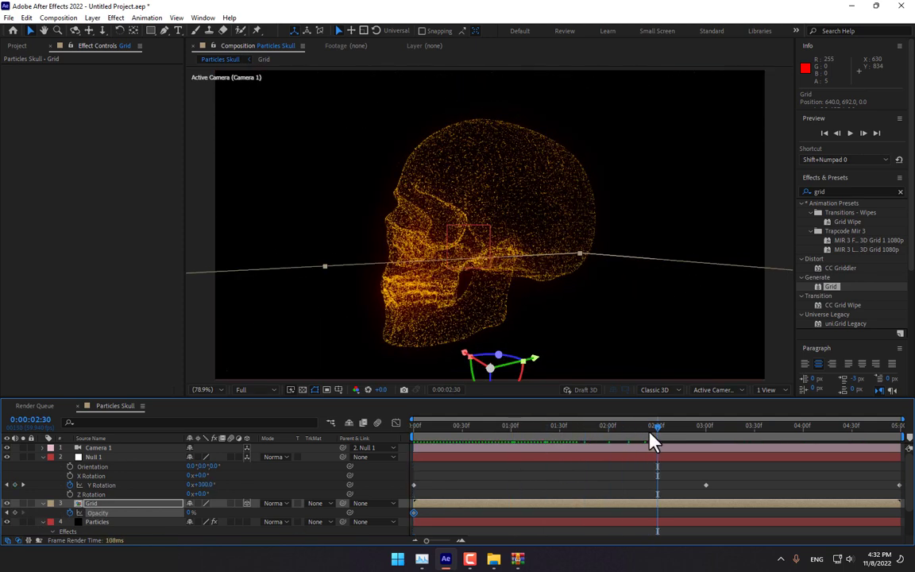
{"action": "left_click_drag", "start_coordinate": [242, 512], "coordinate": [340, 503]}
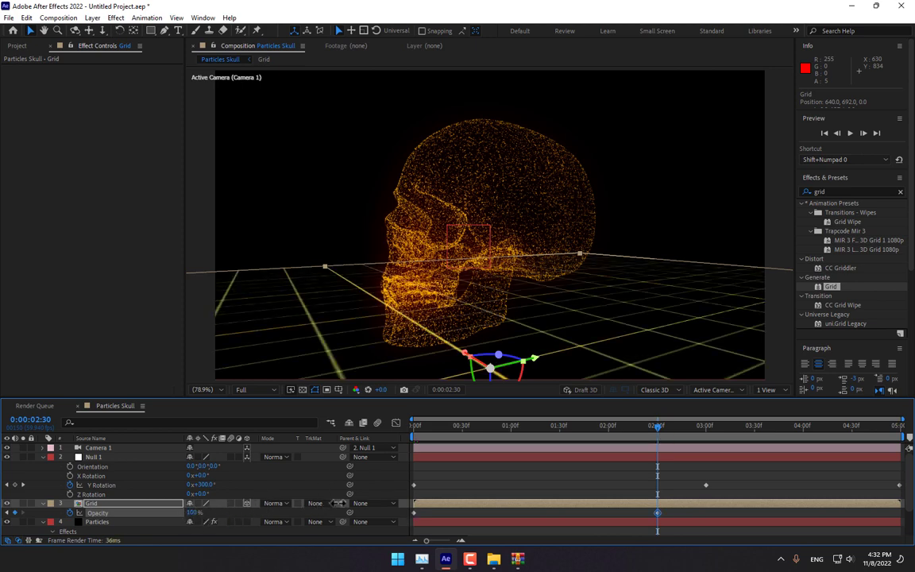
{"action": "left_click", "coordinate": [524, 472]}
{"action": "left_click_drag", "start_coordinate": [437, 437], "coordinate": [418, 480]}
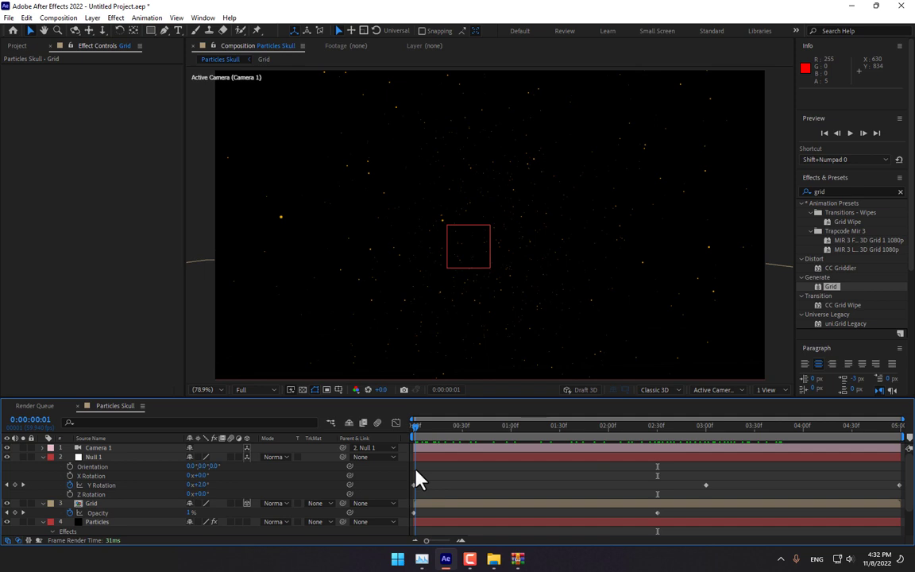
{"action": "left_click_drag", "start_coordinate": [419, 480], "coordinate": [460, 466]}
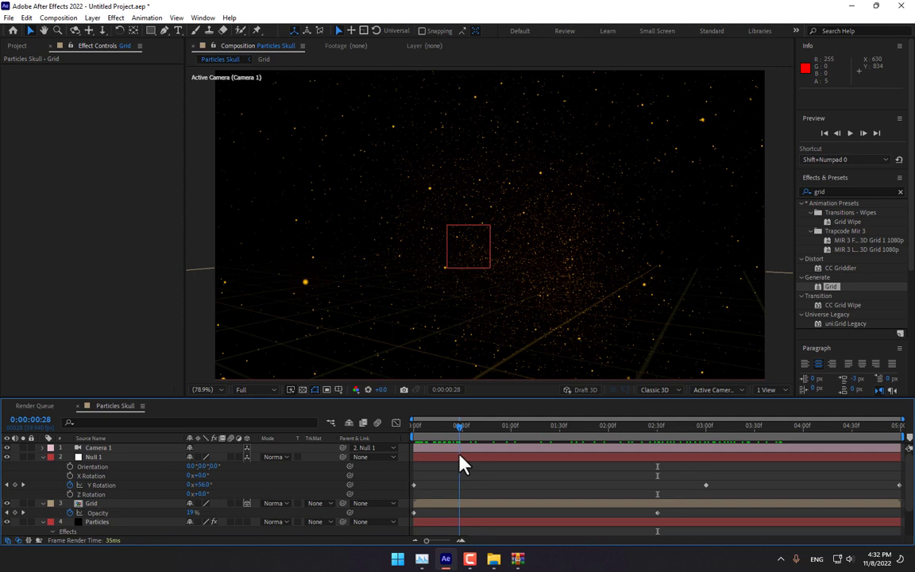
{"action": "left_click_drag", "start_coordinate": [462, 464], "coordinate": [628, 451]}
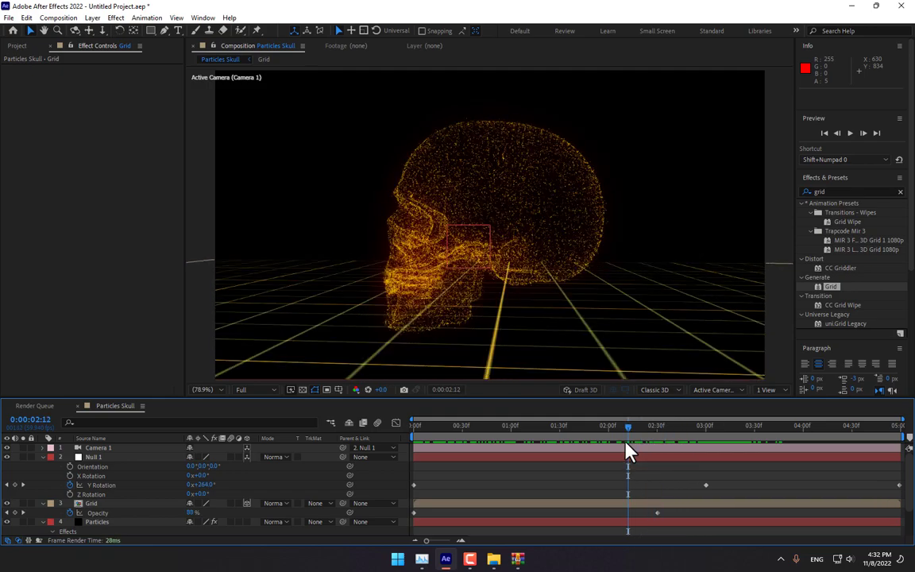